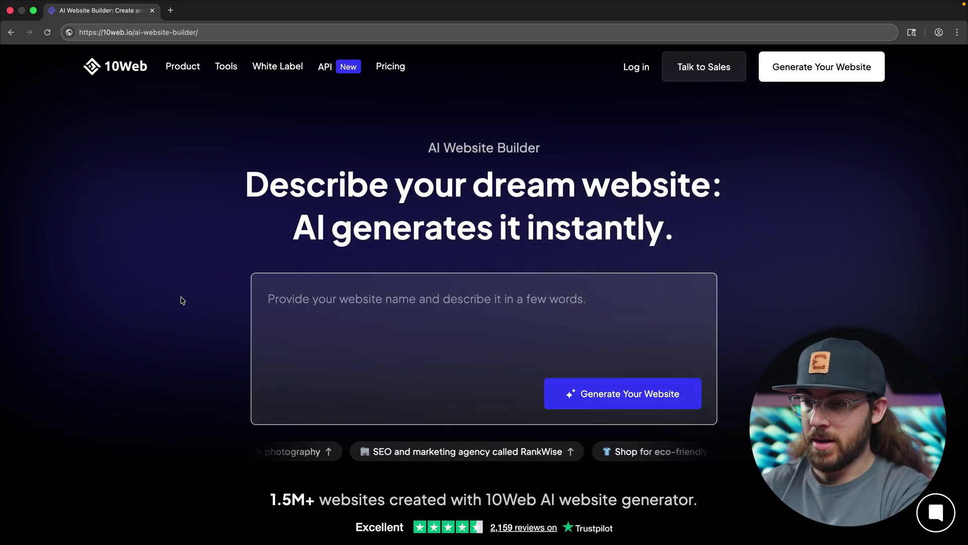
Paste the Driftwood Coffee Co. brand and tagline description and generate the site structure.
click(297, 296)
text(Create a website for my coffee shop called Driftwood Coffee Co. Our tagline is "Brewed slow. Served bold." Our brand’s feel is warm, modern, and a little hipster but approachable. Think natural wood textures, cream backgrounds, bold sans-serif headers paired with script accents.)
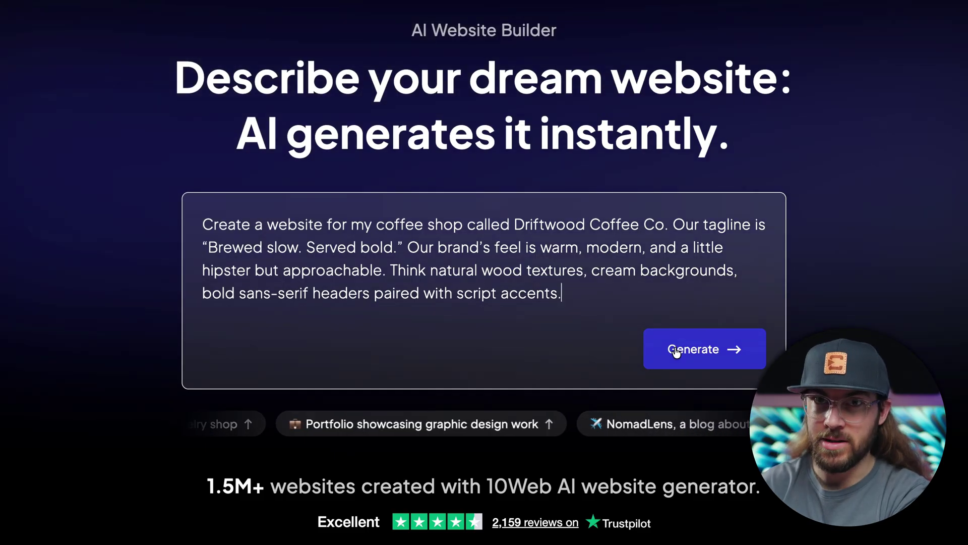
click(709, 355)
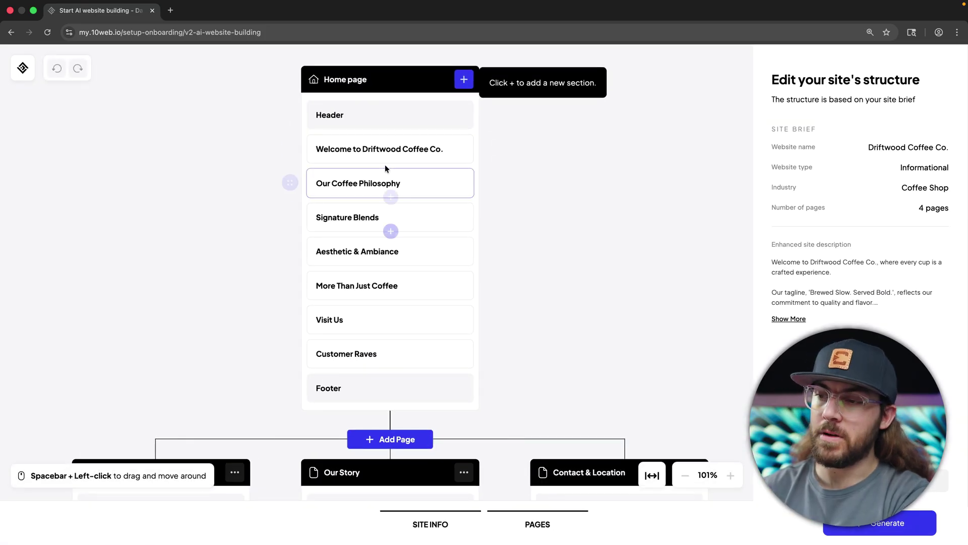
Scroll the Home structure and inspect the Welcome to Driftwood Coffee Co. hero section's prompt.
scroll(253, 198, down, 5)
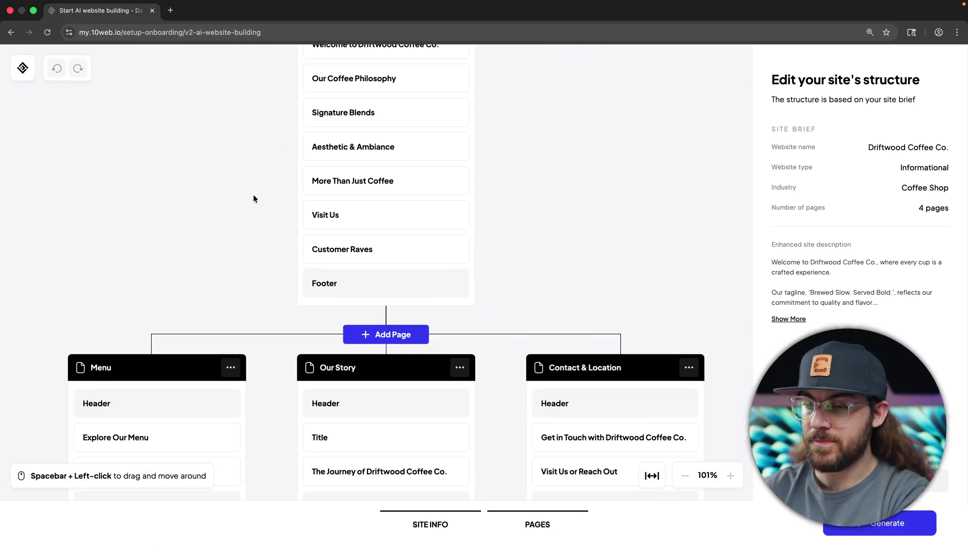
scroll(253, 195, down, 4)
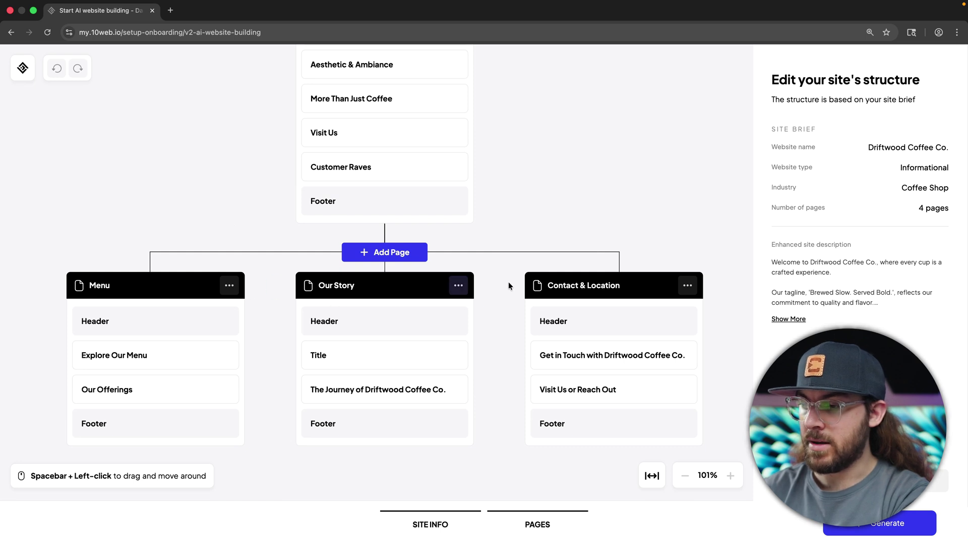
scroll(556, 232, up, 12)
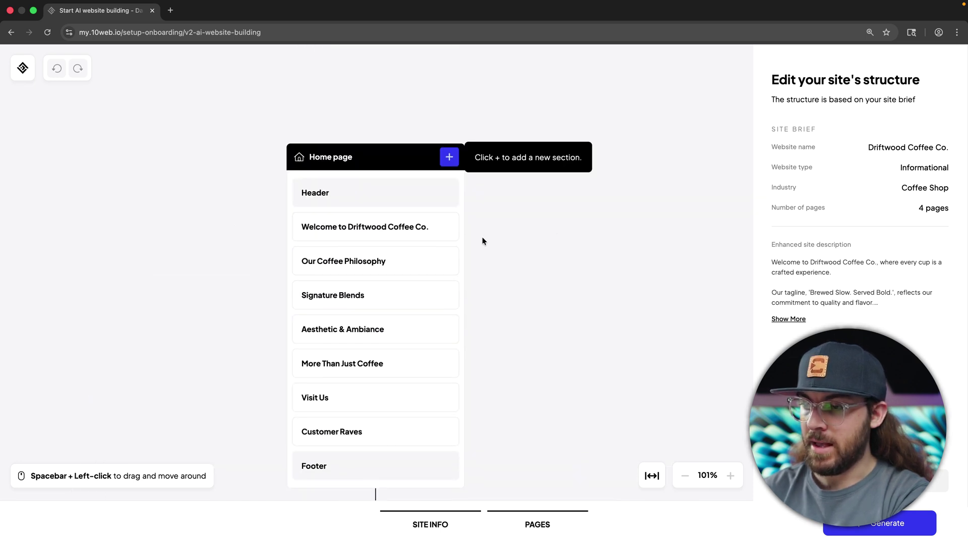
click(404, 228)
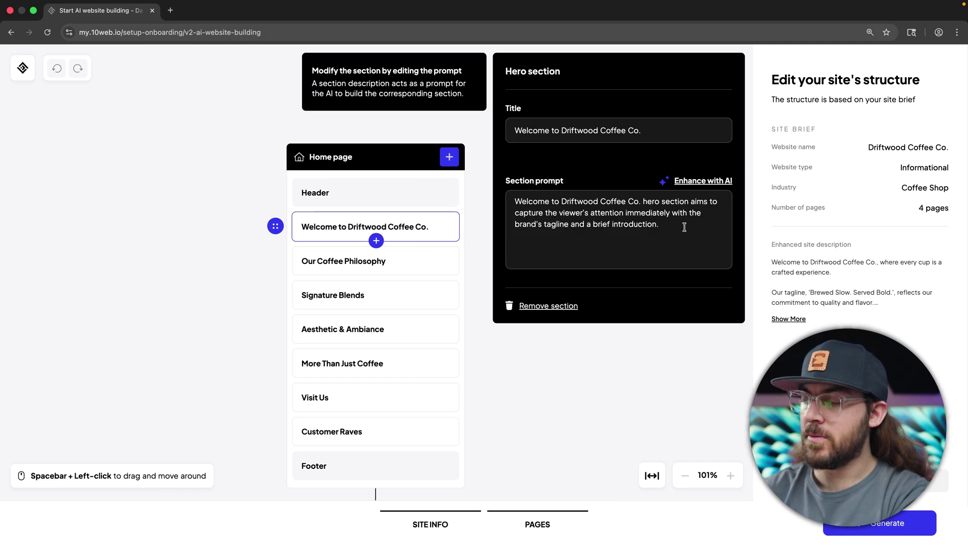
drag(684, 227, 487, 171)
click(488, 171)
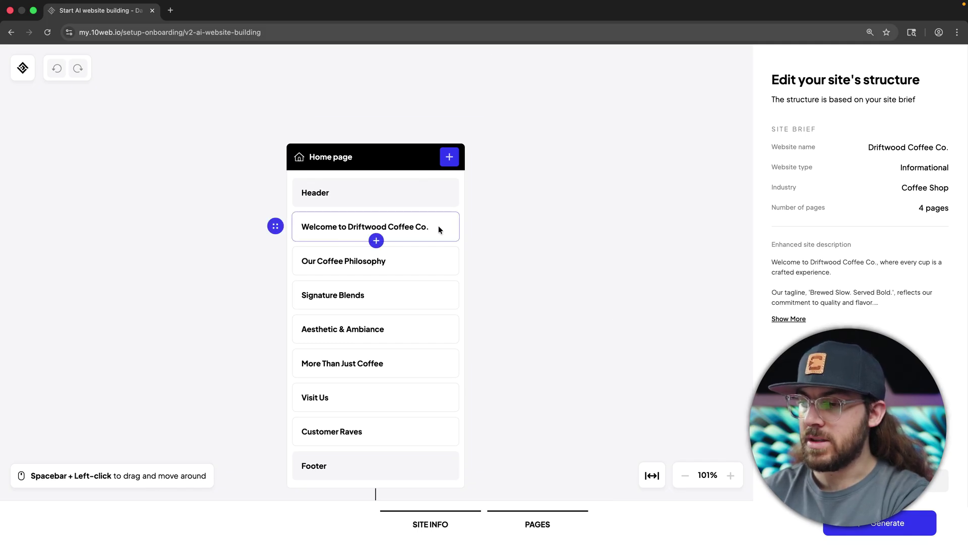
Inspect Our Coffee Philosophy, Signature Blends and Aesthetic & Ambiance, then add a section after Aesthetic & Ambiance.
click(399, 252)
click(414, 292)
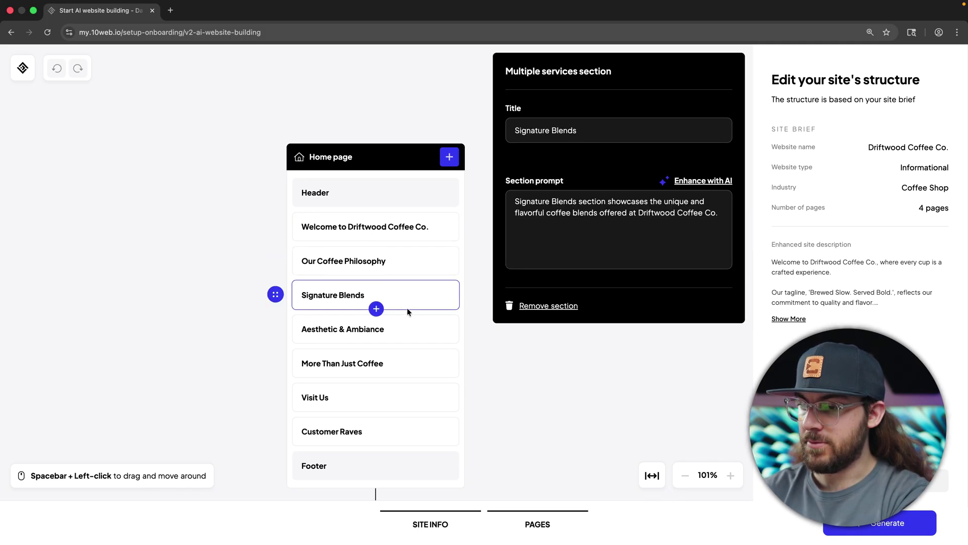
click(404, 328)
click(440, 327)
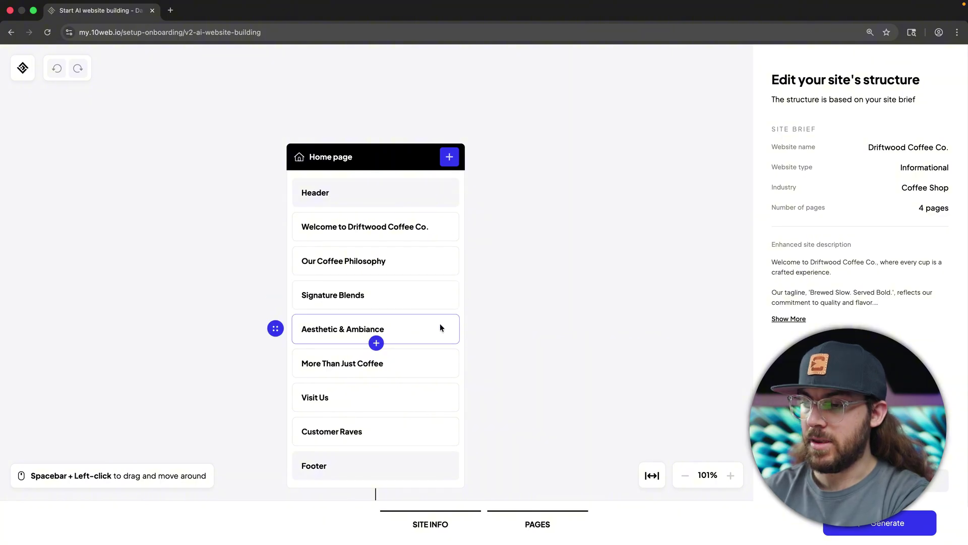
click(377, 343)
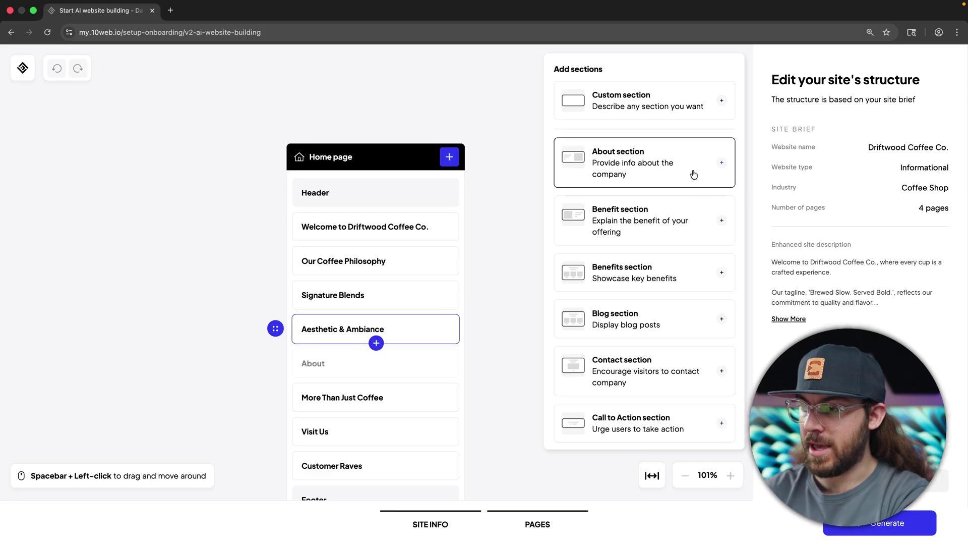
click(674, 119)
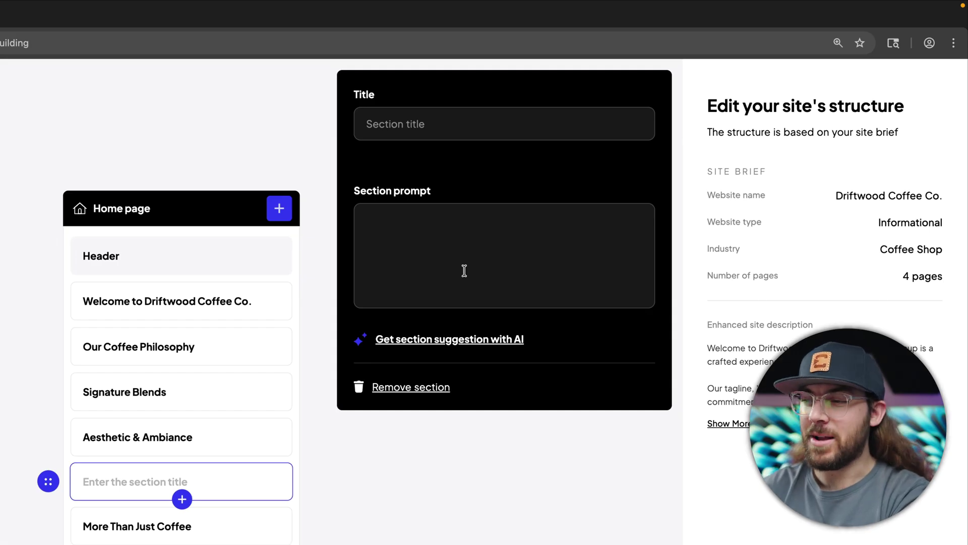
click(453, 345)
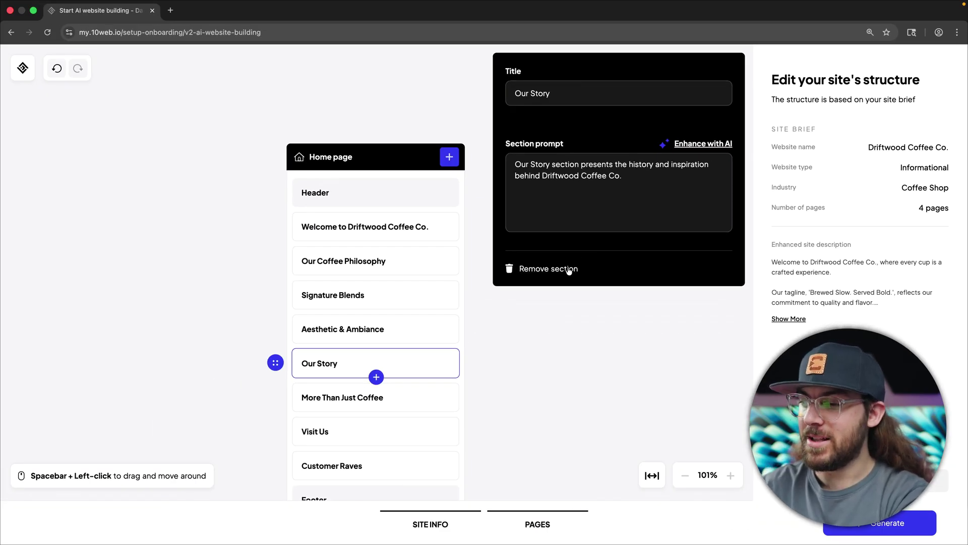
click(568, 269)
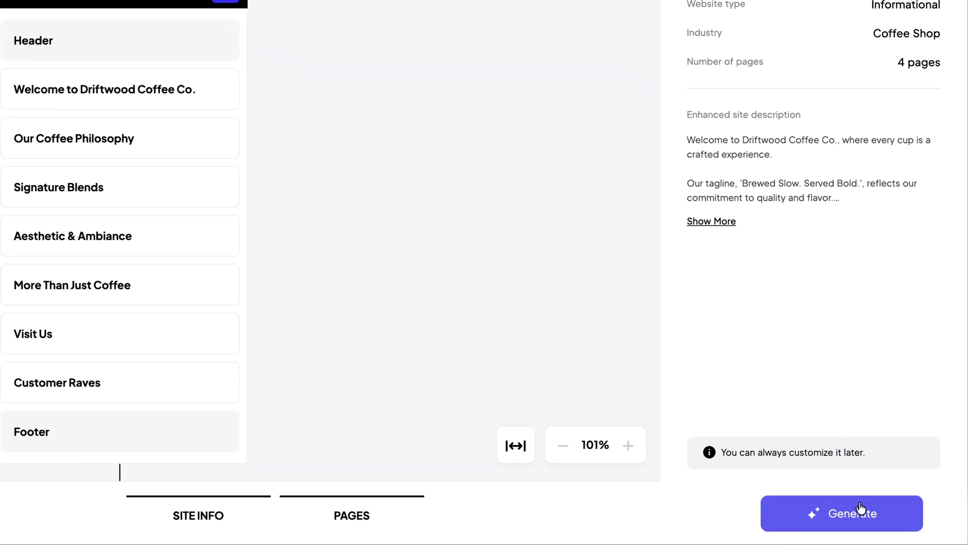
Build the website and sign up for a free 10Web account by email using autofilled details.
click(869, 515)
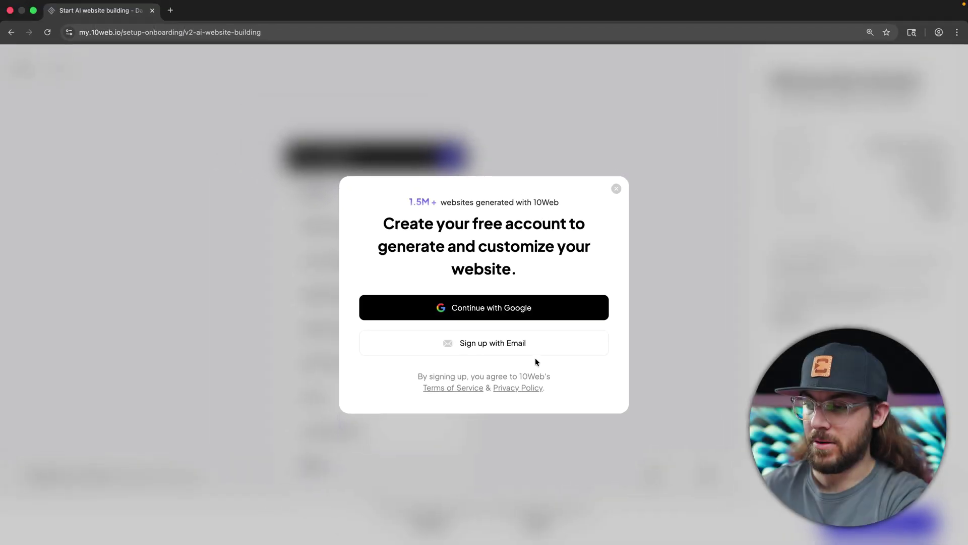
click(514, 342)
click(426, 303)
click(432, 328)
key(Return)
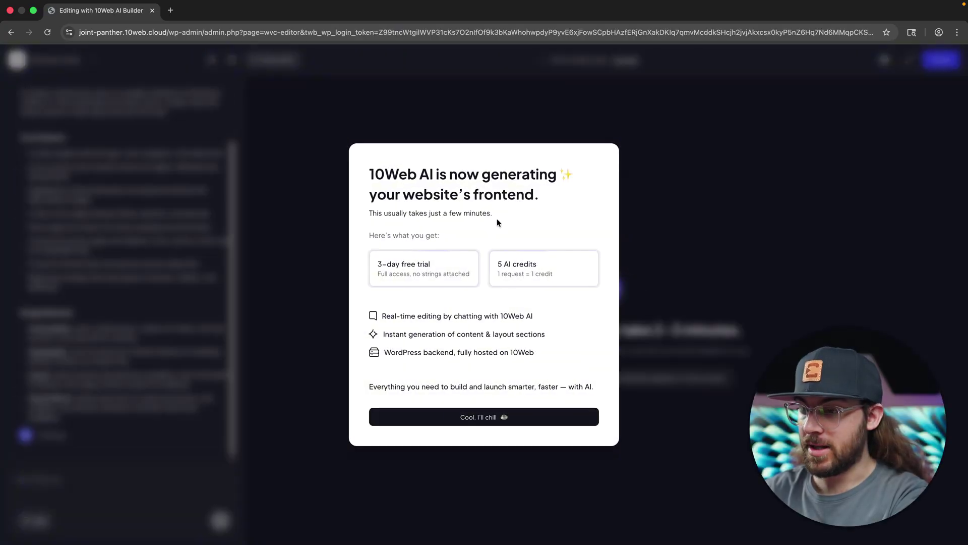
Dismiss the "Cool, I'll chill" generation notice and wait for the site preview to load.
click(490, 417)
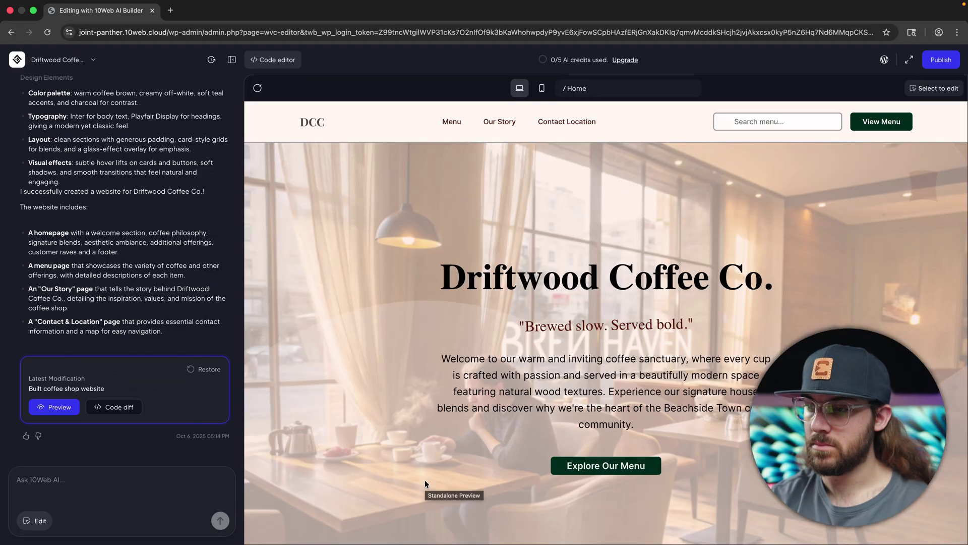
Scroll through the Home page, then the Menu page, in the preview.
scroll(366, 264, down, 3)
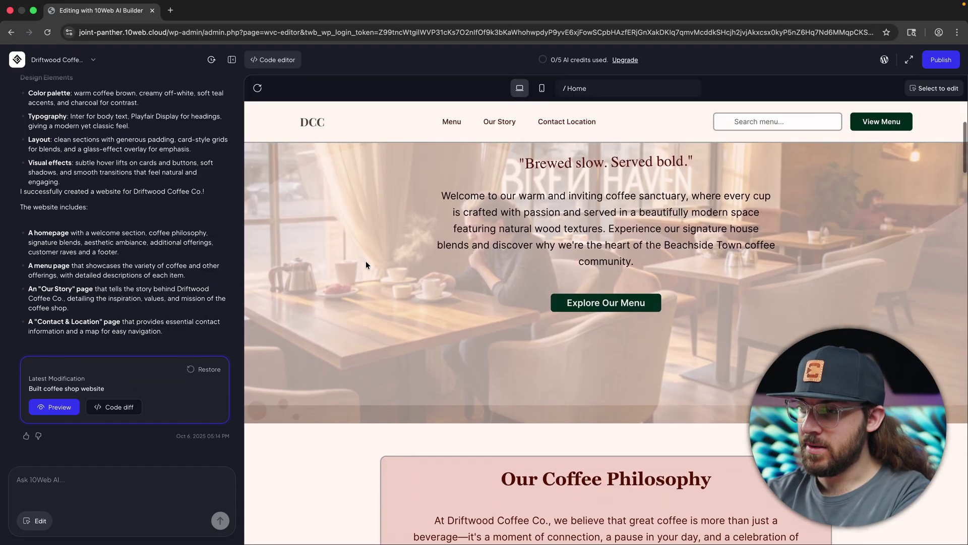
scroll(365, 261, down, 15)
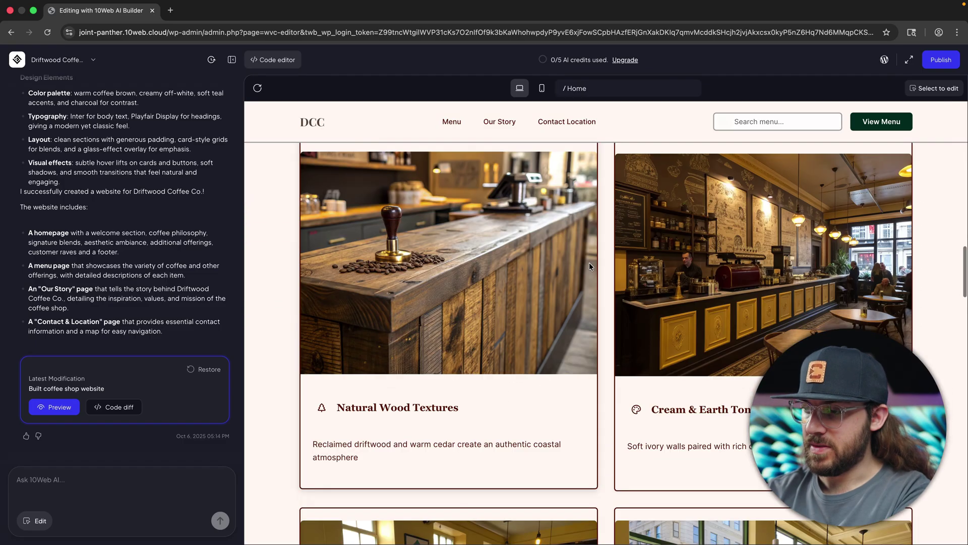
scroll(590, 267, down, 6)
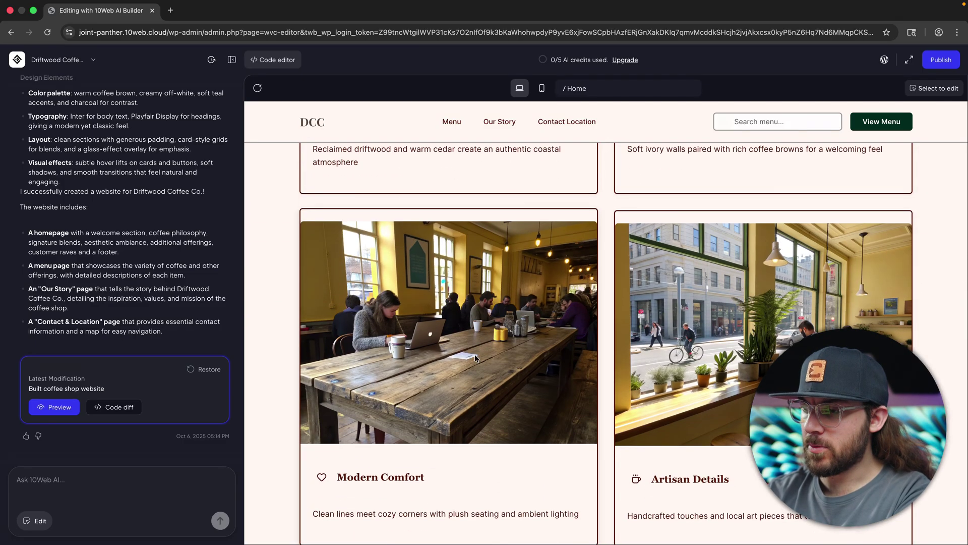
scroll(658, 380, down, 5)
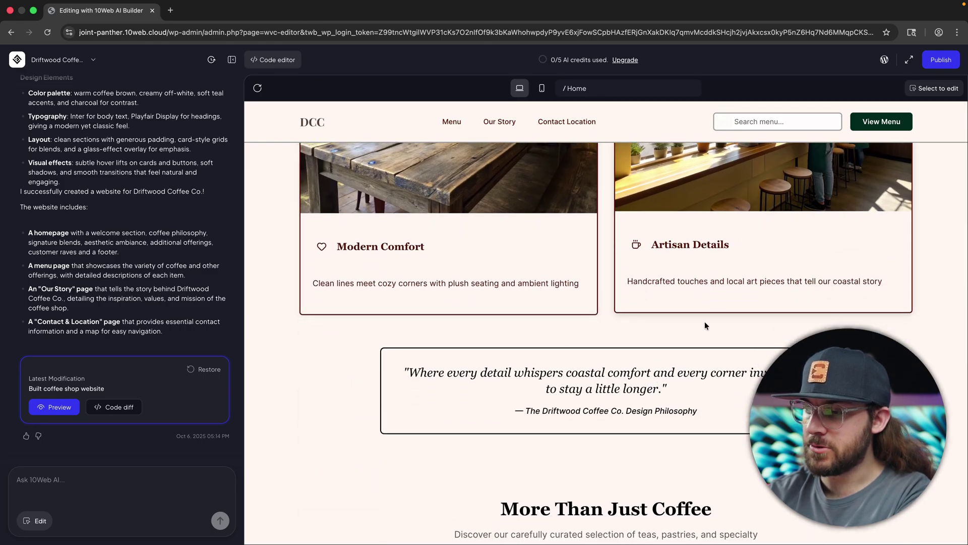
scroll(705, 325, down, 20)
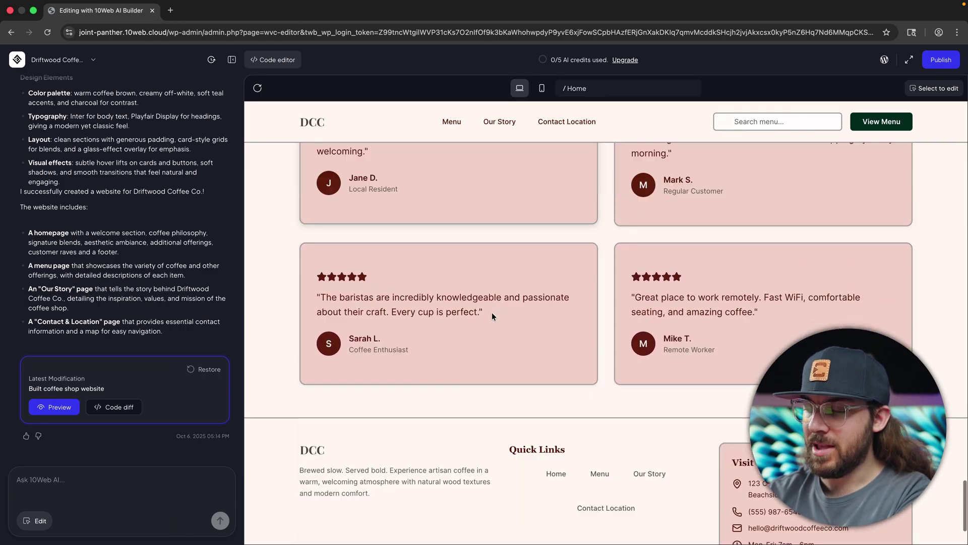
scroll(492, 317, up, 20)
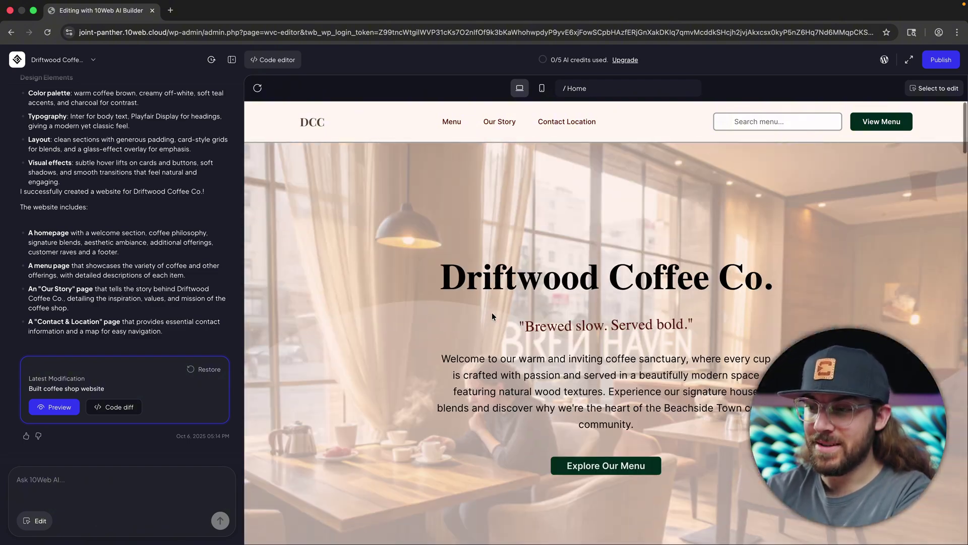
click(452, 121)
scroll(737, 349, down, 10)
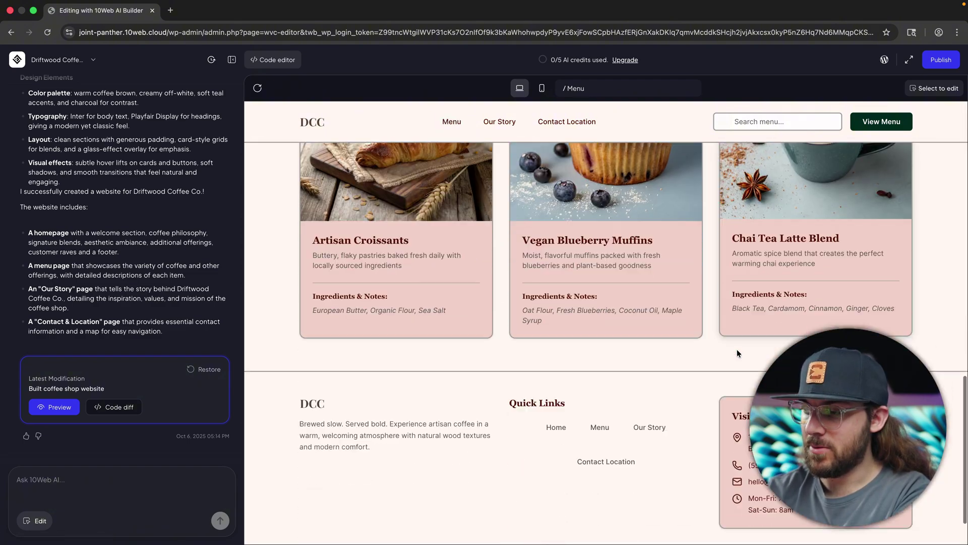
scroll(737, 353, up, 10)
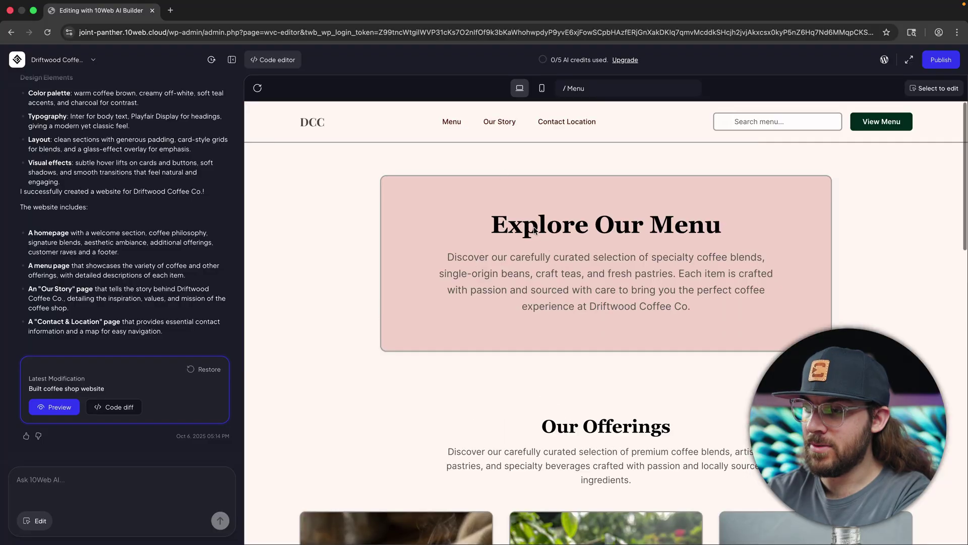
Browse the Our Story and Contact Location pages in the preview.
click(499, 121)
scroll(338, 297, down, 8)
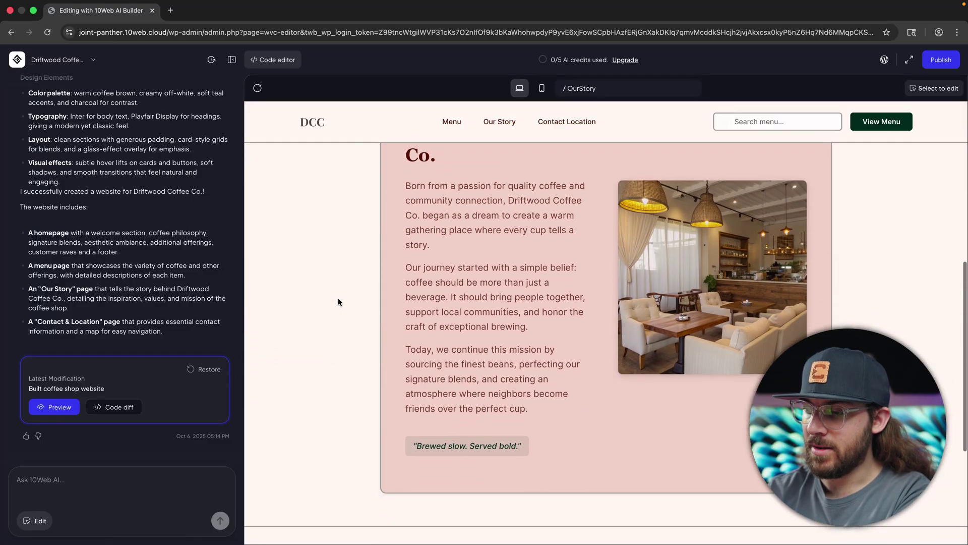
click(567, 122)
scroll(314, 395, down, 3)
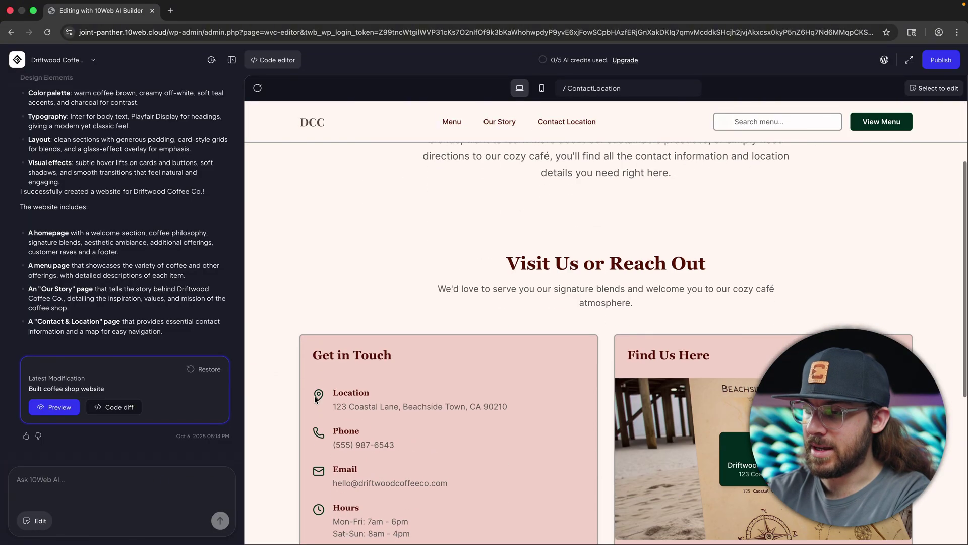
scroll(314, 396, down, 5)
scroll(314, 395, up, 10)
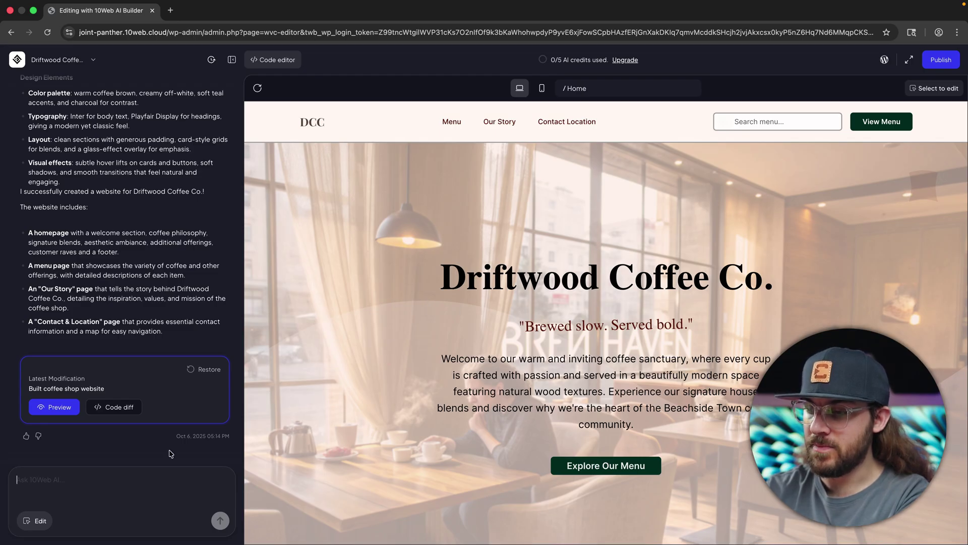
Ask the AI for a brighter hero background so the dark text has more contrast.
text(c)
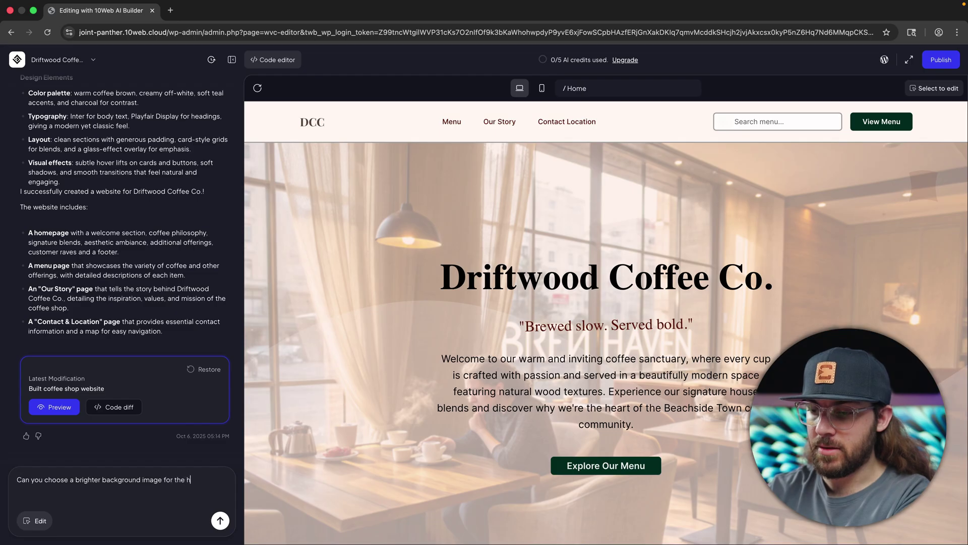
text(? Something to add more contrast. Right now, the dark text gets lost.)
key(Return)
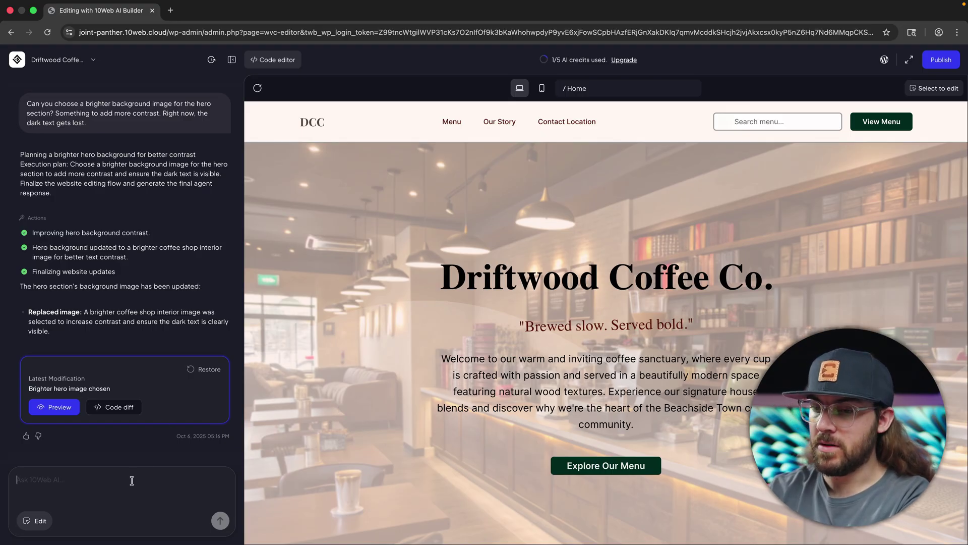
text(Can we)
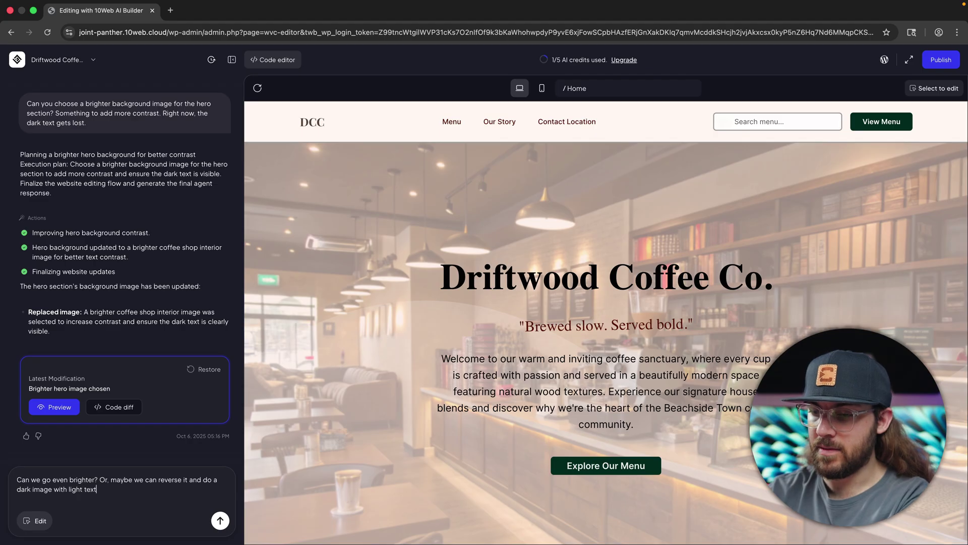
Send the follow-up asking for an even brighter hero or a dark image with light text.
key(Return)
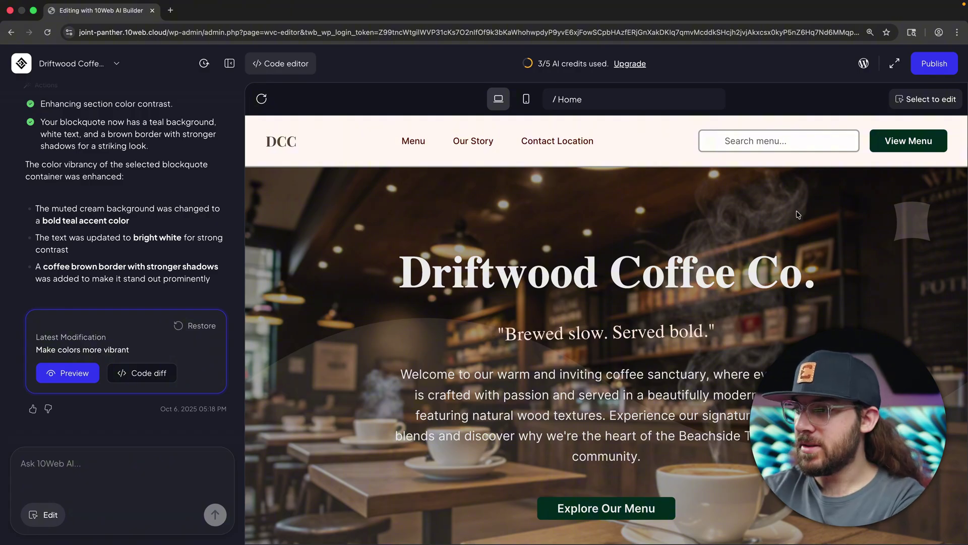
Select the header search box and request a green background for it.
click(927, 100)
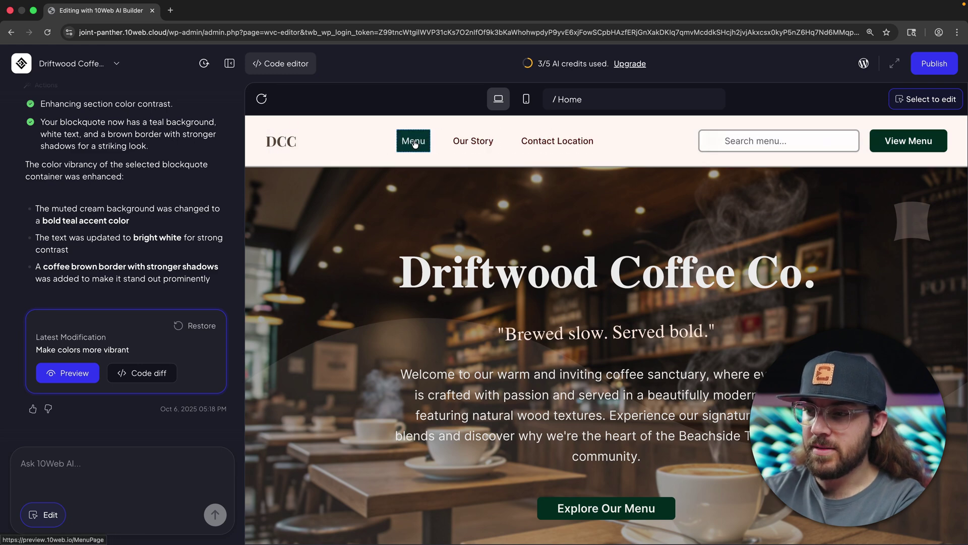
click(681, 216)
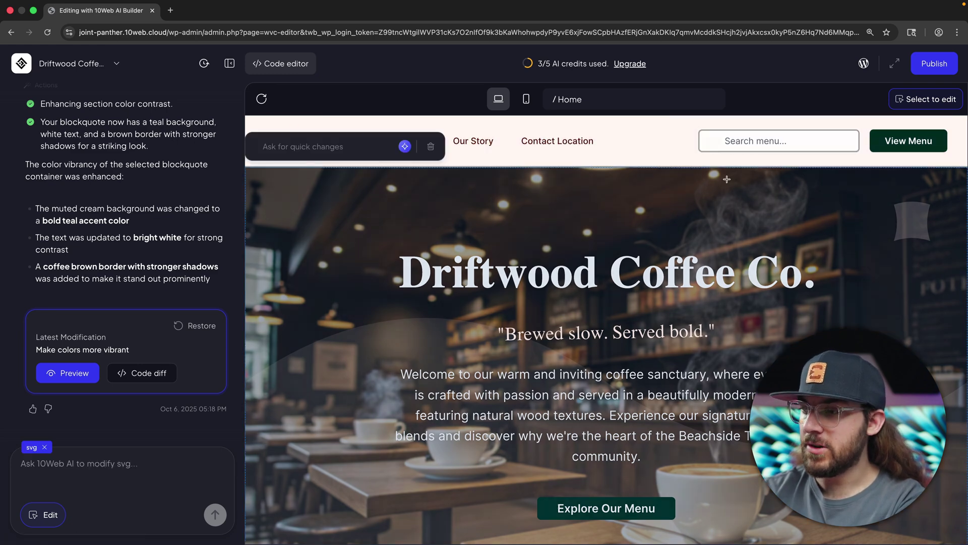
click(776, 140)
click(763, 168)
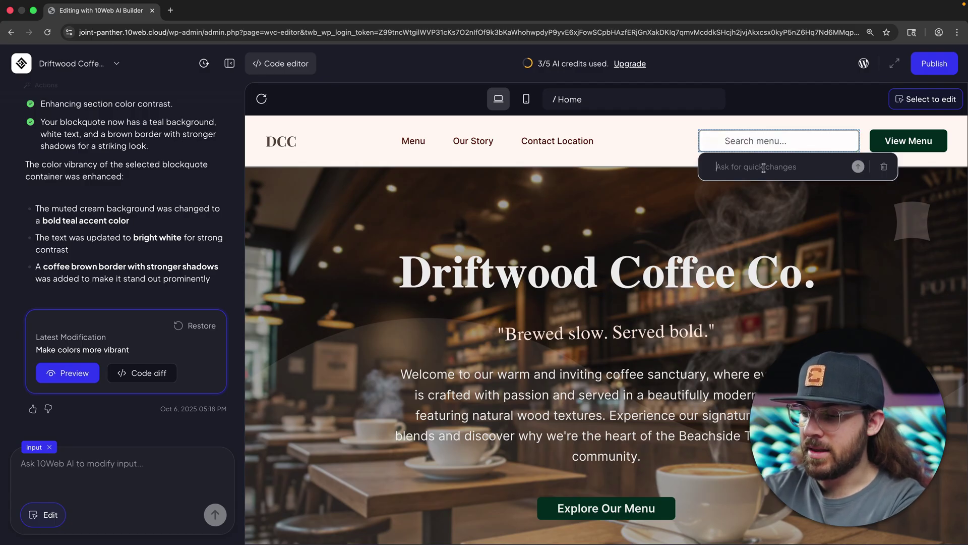
text(Can you make )
text(the background green?)
click(859, 169)
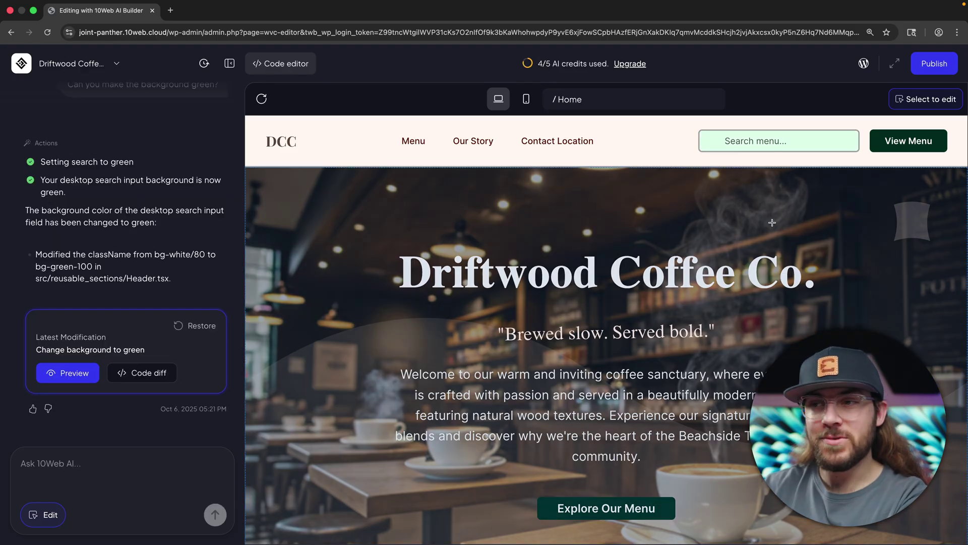
Reselect the search box and request its background be changed back to white.
click(786, 139)
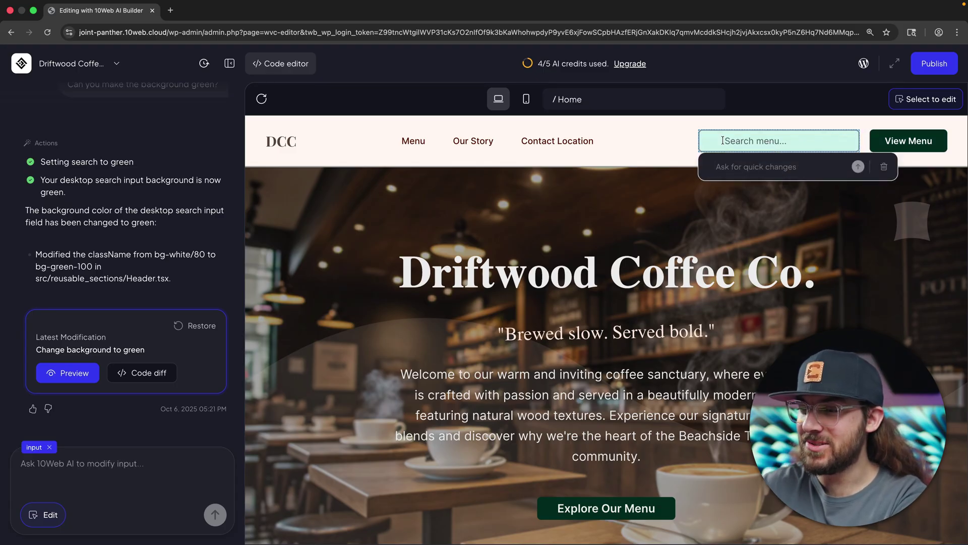
text(Change to)
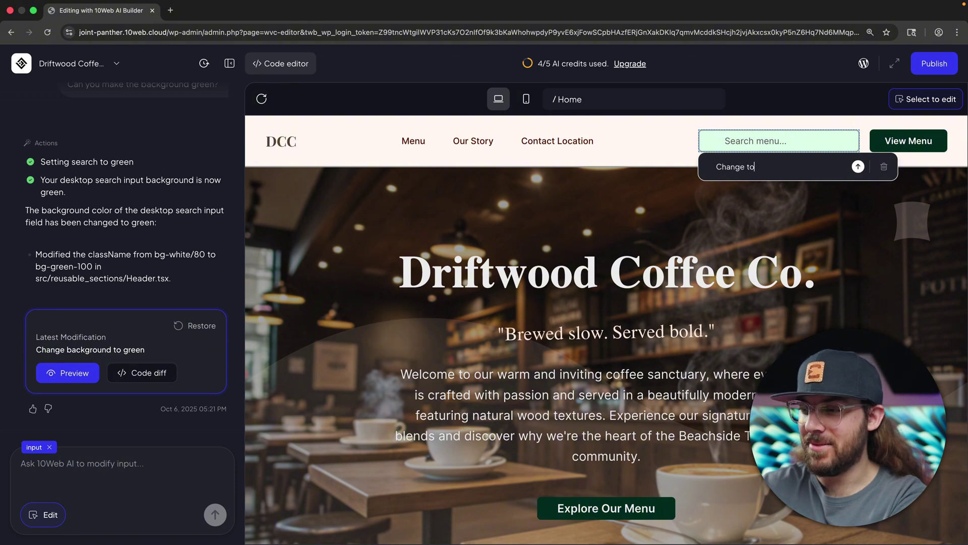
text(ackground back to white)
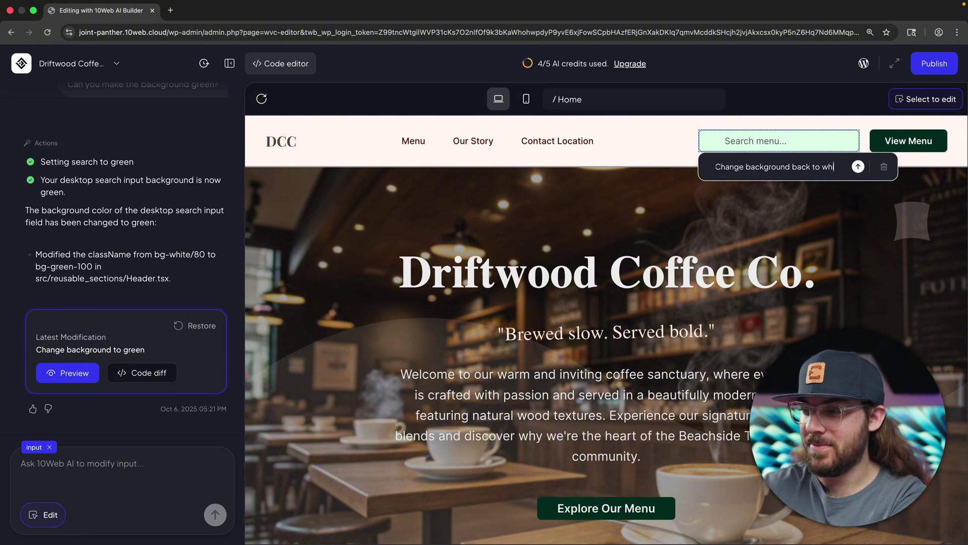
key(Return)
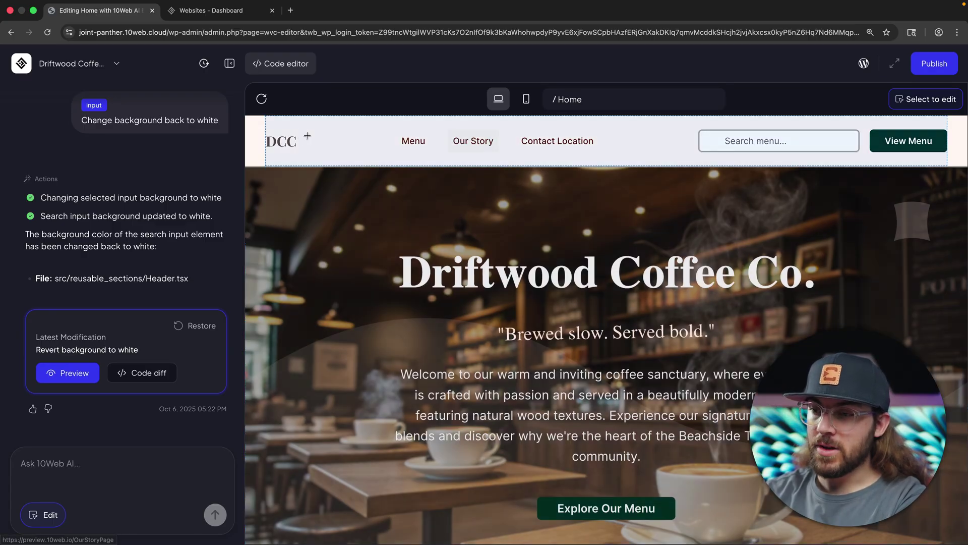
Ask to remove the header's search bar and View Menu button, right-align links, and make it white.
click(256, 141)
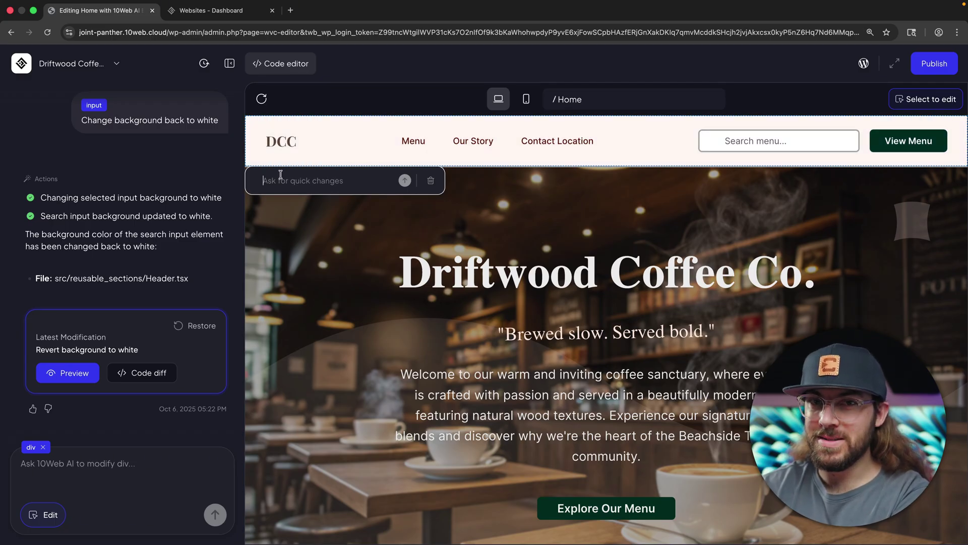
text(C)
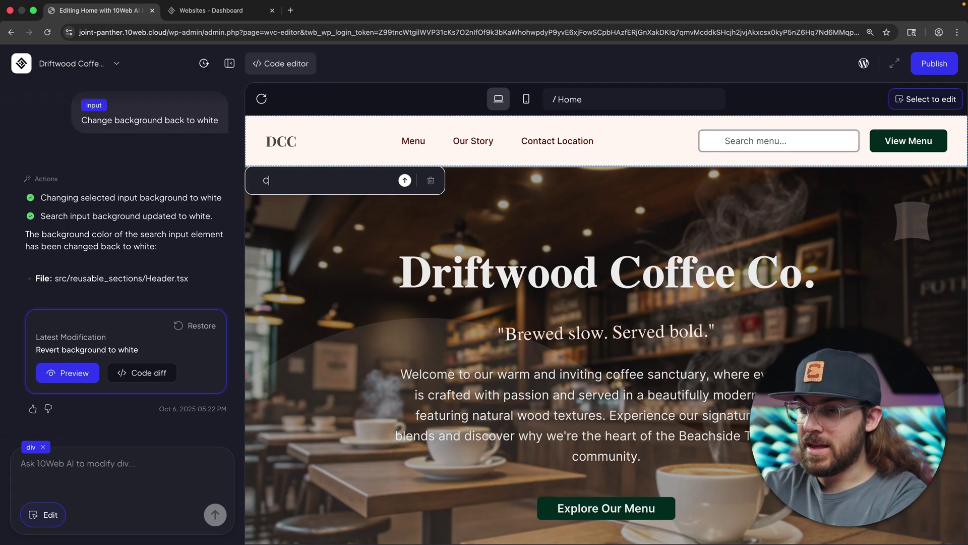
text(an you remove the search bar, remove the view menu button, align the menu itmes)
key(BackSpace)
key(BackSpace)
key(BackSpace)
text(ems to the right, and change the background color to white?)
key(Return)
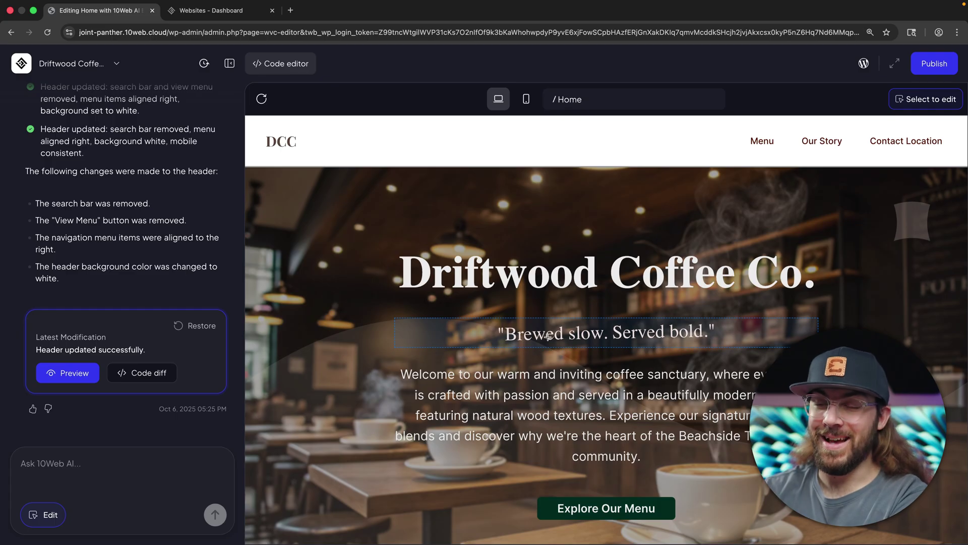
key(Escape)
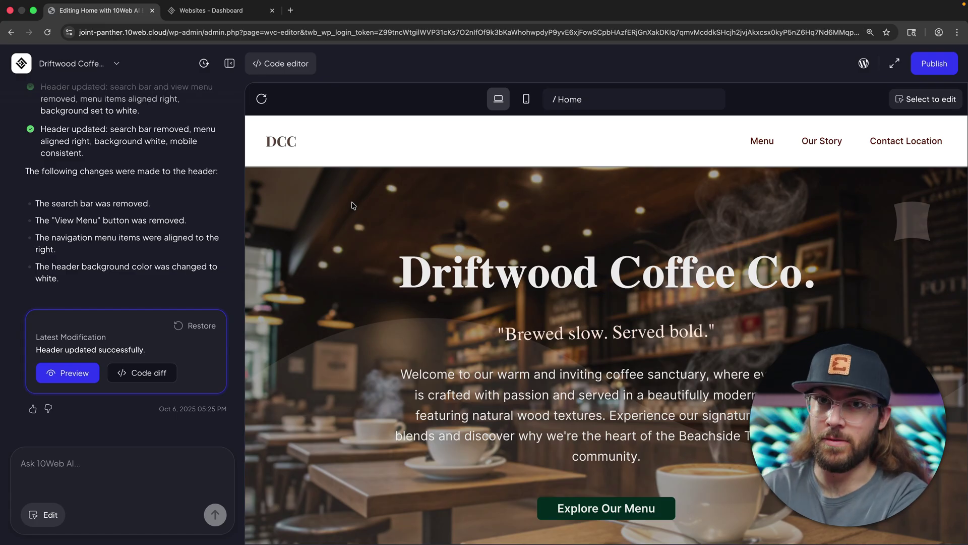
In the code editor, view public/index.html and Footer.tsx, then scroll through Header.tsx.
click(296, 70)
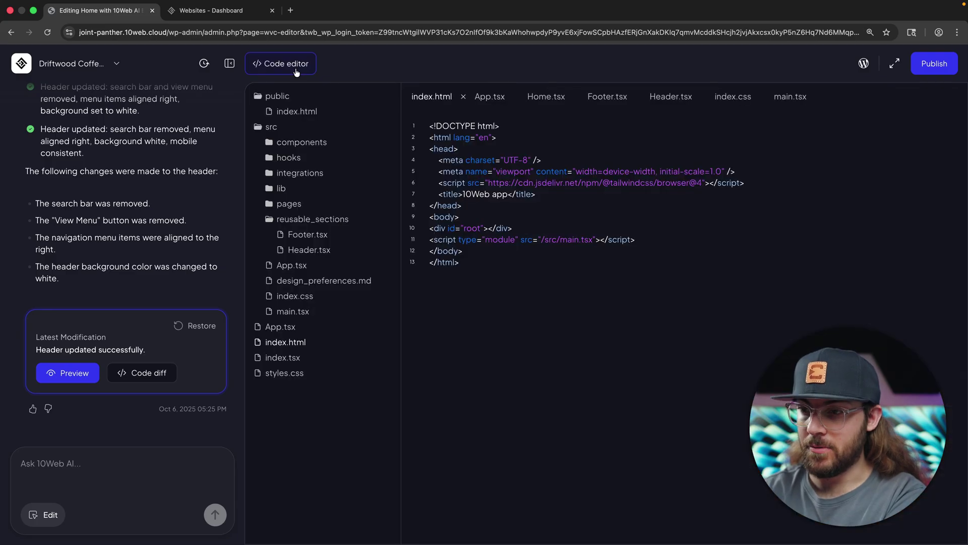
click(305, 112)
click(301, 235)
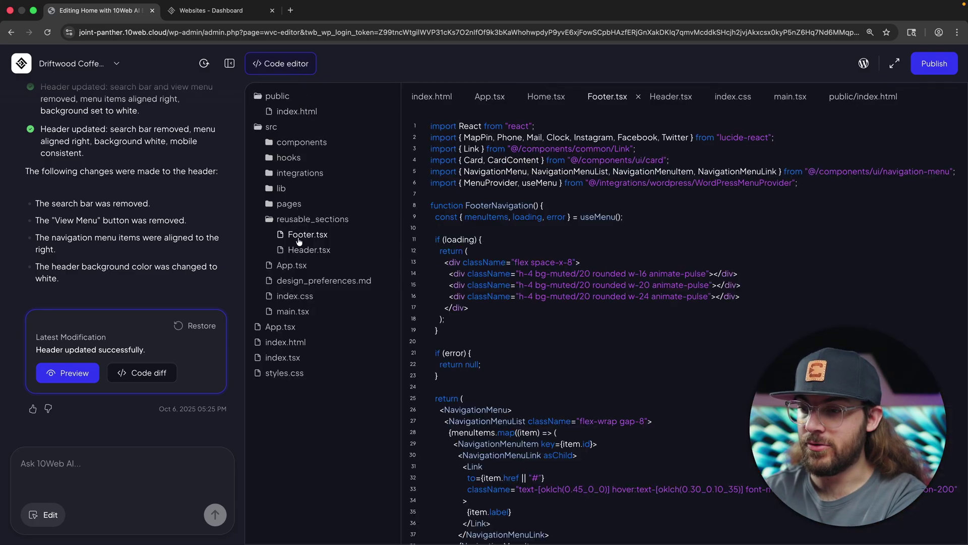
click(301, 250)
scroll(485, 274, down, 20)
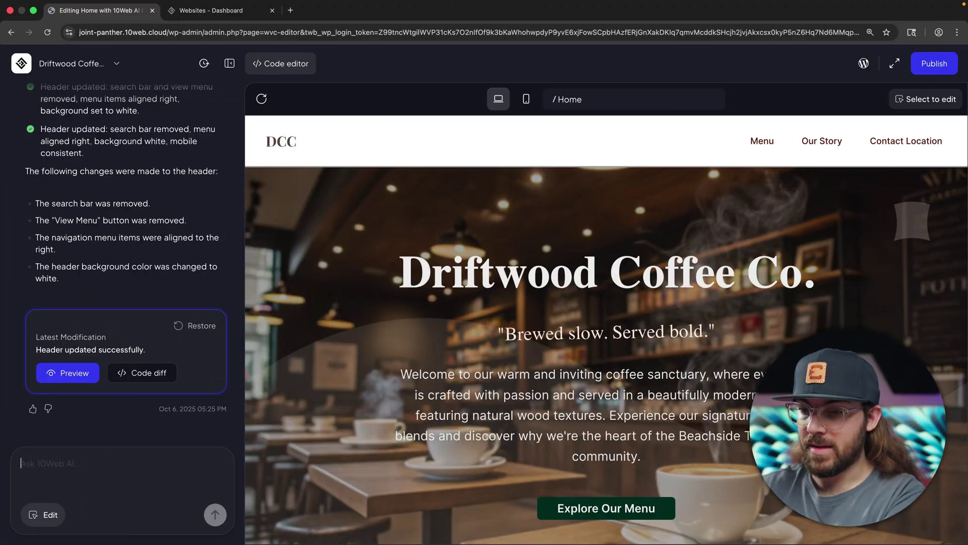
Ask the AI to create an 'Our Coffee' page describing the unique qualities and flavor profile of the hand-roasted coffee.
text(Can you create an ")
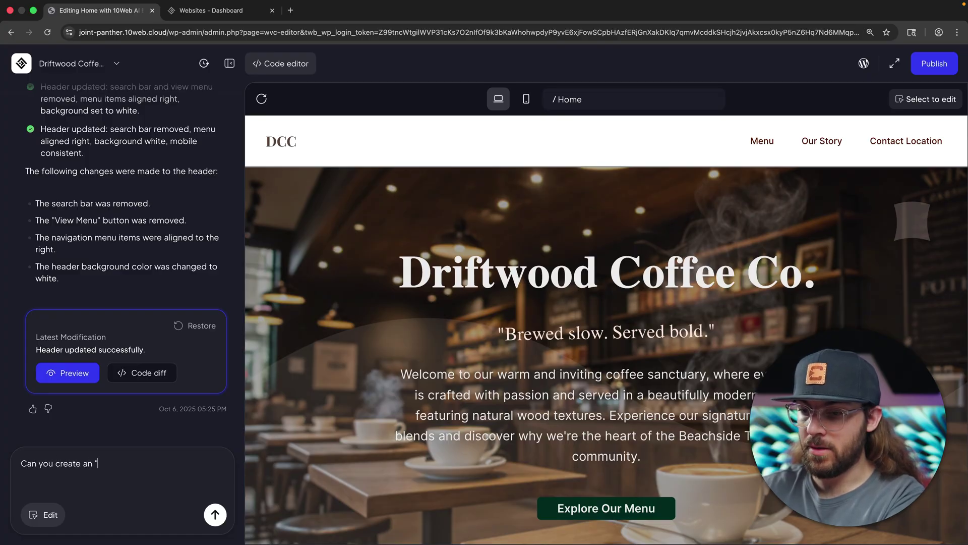
text(Our Coffee" p)
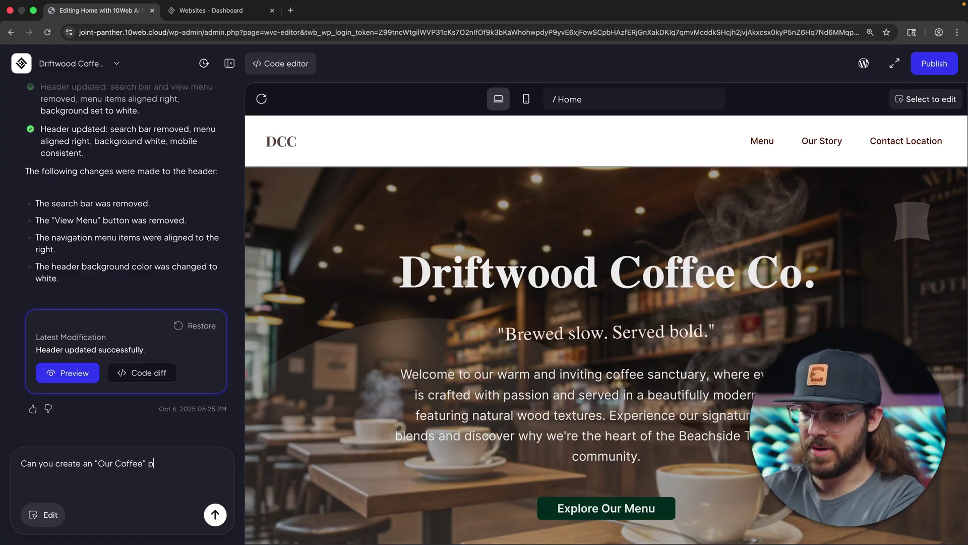
text(age that describes the unique qualities and fla)
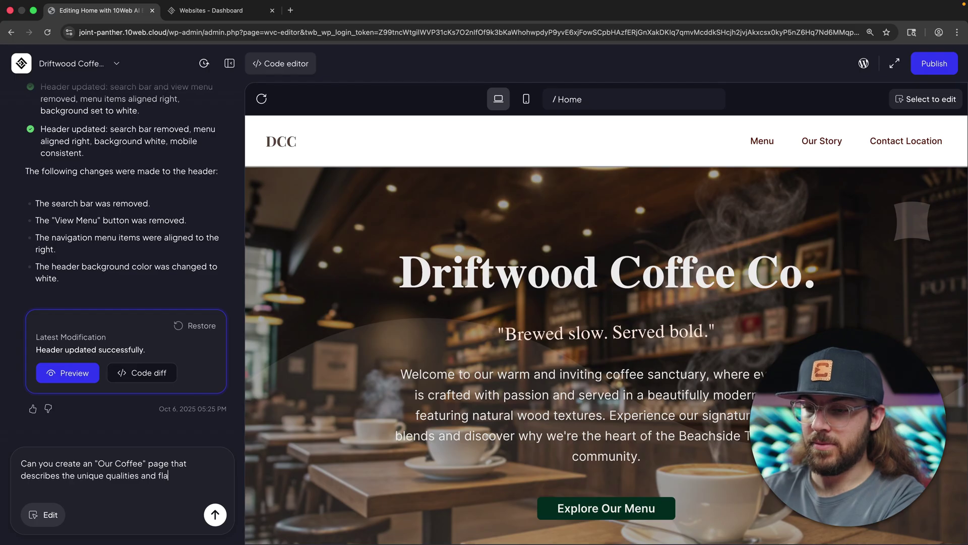
key(BackSpace)
key(BackSpace)
text(vor profile)
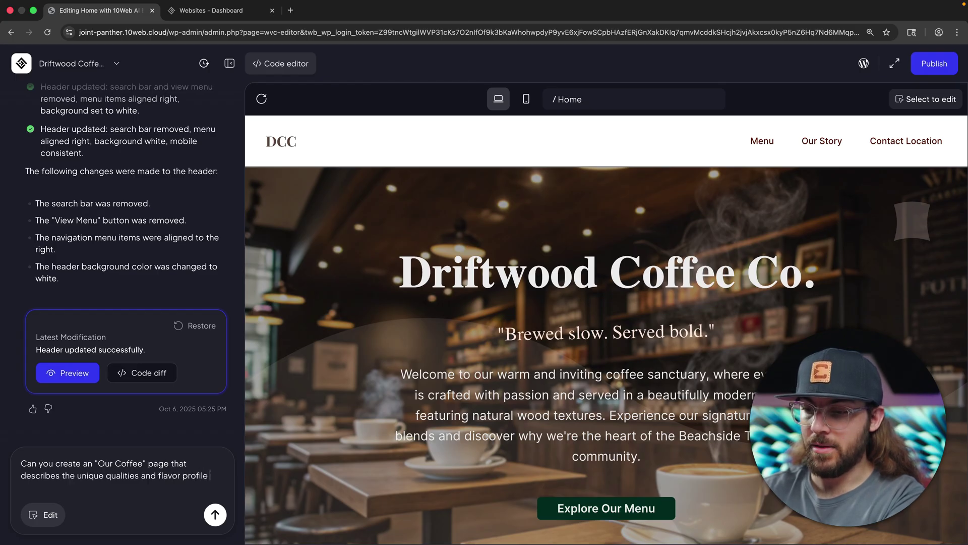
text( of our hand roasted beans?)
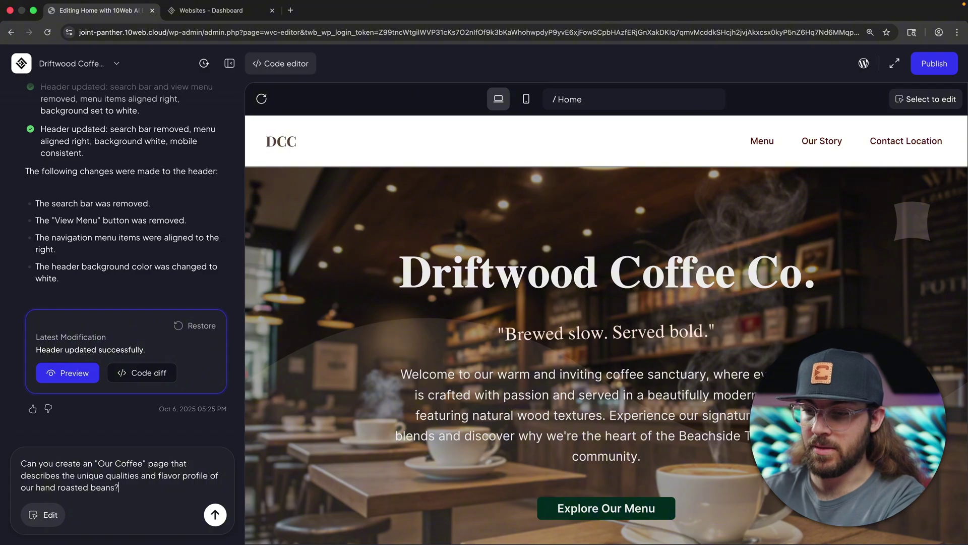
key(Return)
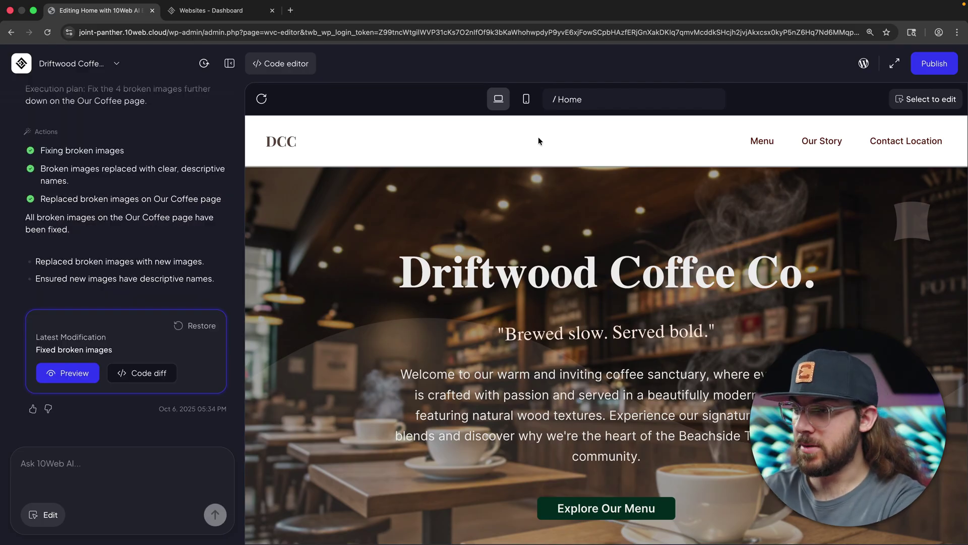
Review the /OurCoffee page in the preview, then start asking the AI to add it to the menu.
click(585, 103)
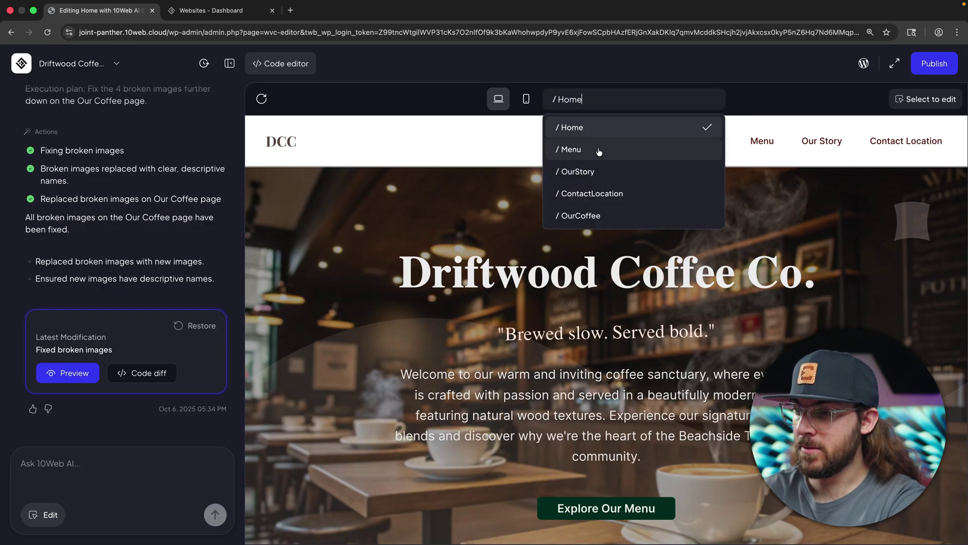
click(603, 215)
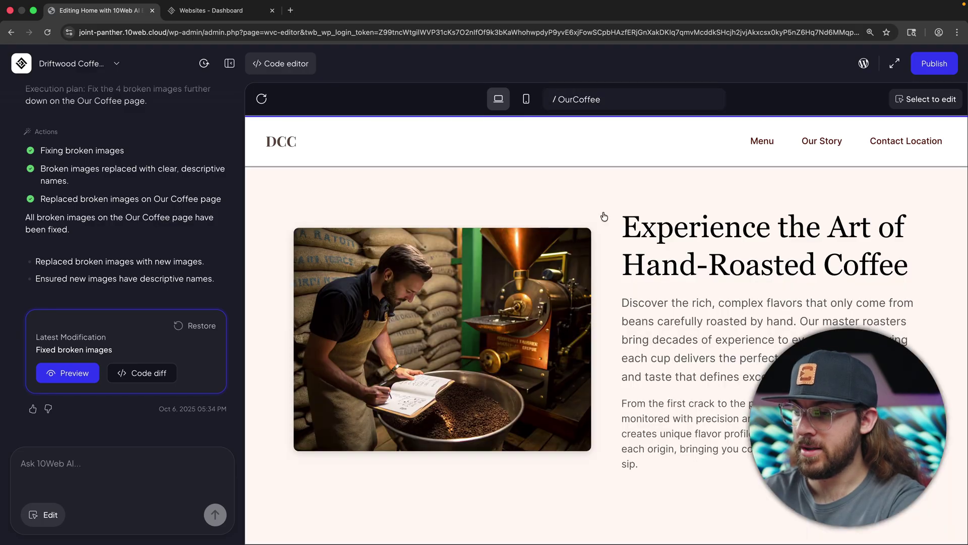
scroll(605, 217, down, 6)
scroll(604, 217, down, 4)
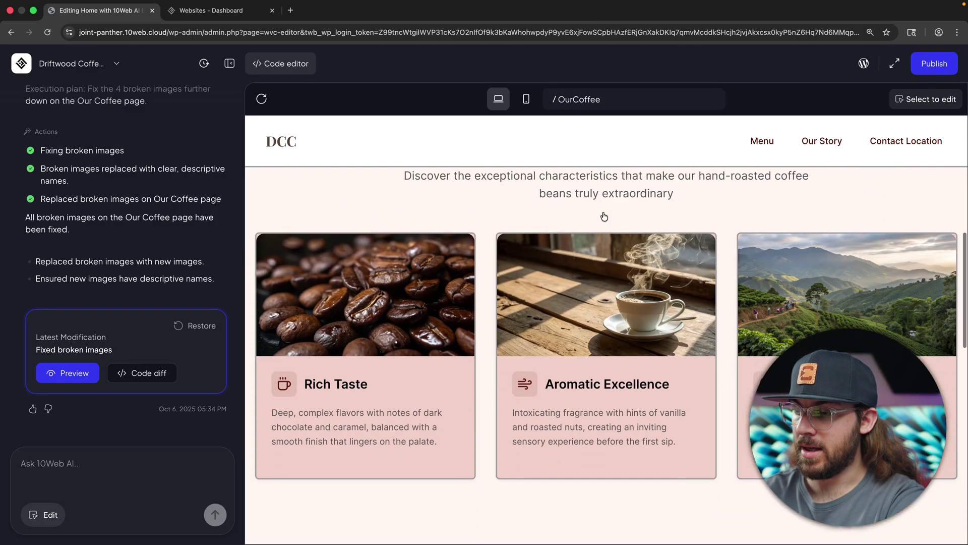
scroll(846, 277, down, 10)
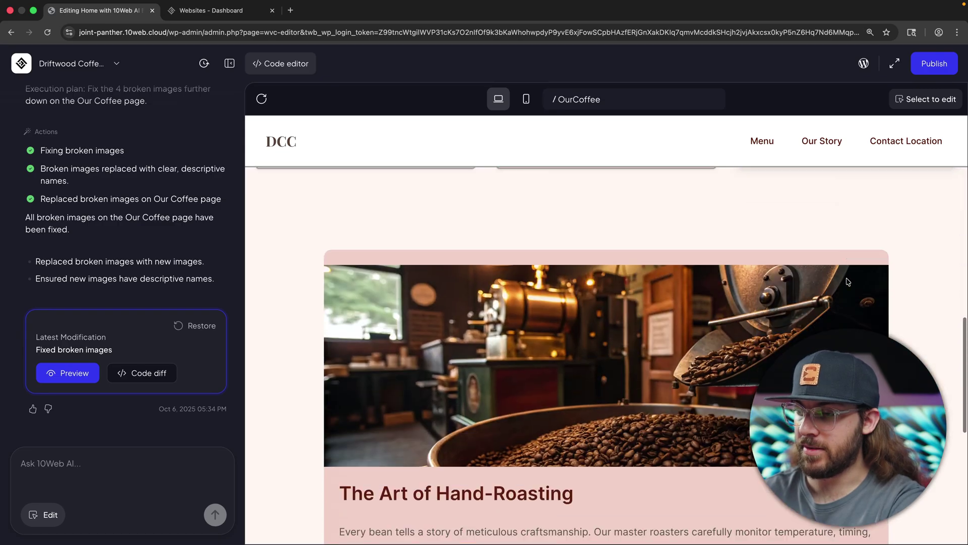
scroll(754, 299, up, 20)
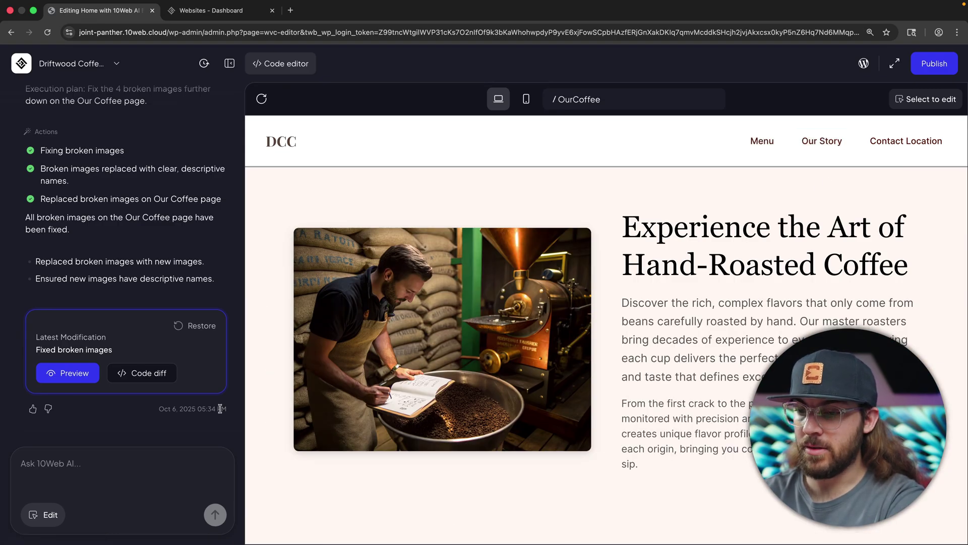
click(167, 459)
text(Can you add the 'Our Coffee' page to the menu?)
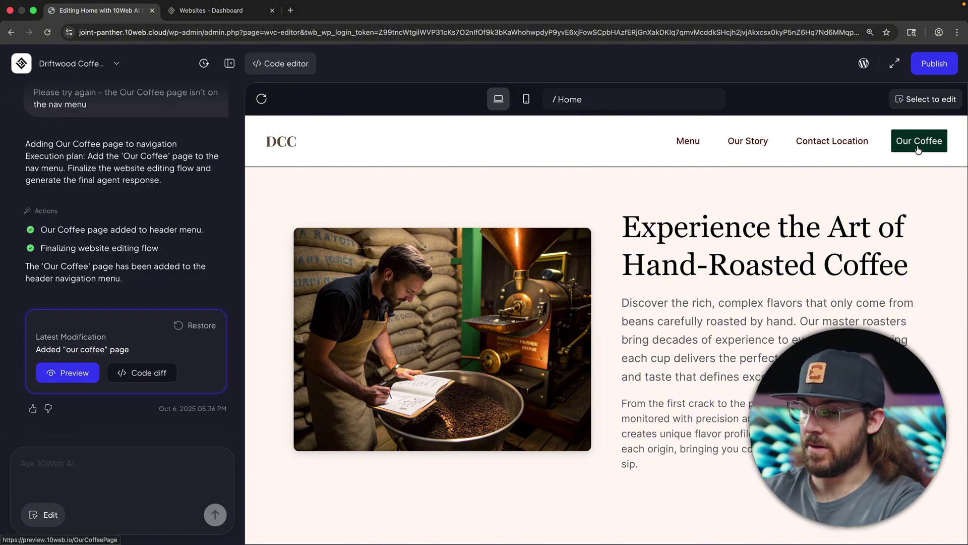
Test the Menu, Our Story, Contact Location and Our Coffee header links, ending on the Menu page.
click(832, 143)
click(752, 145)
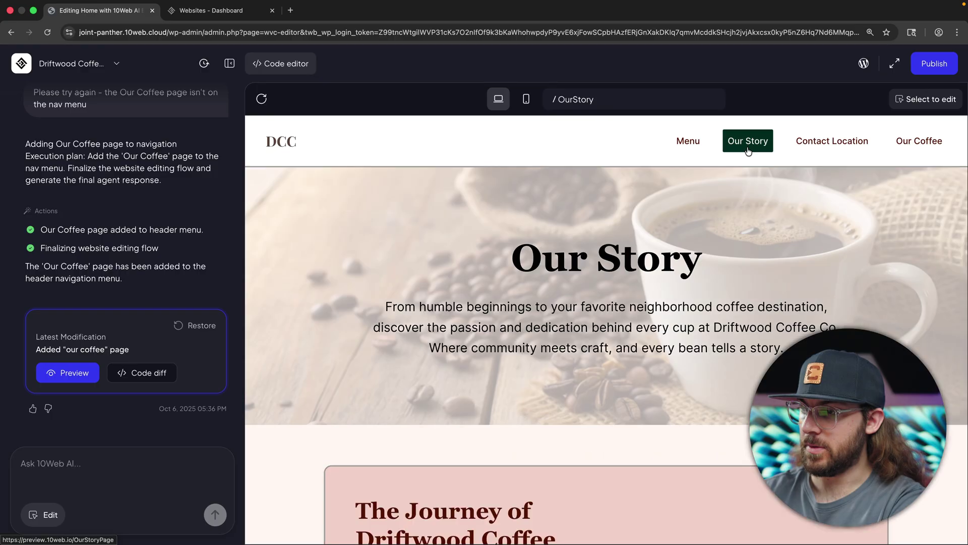
click(687, 144)
click(919, 143)
click(831, 142)
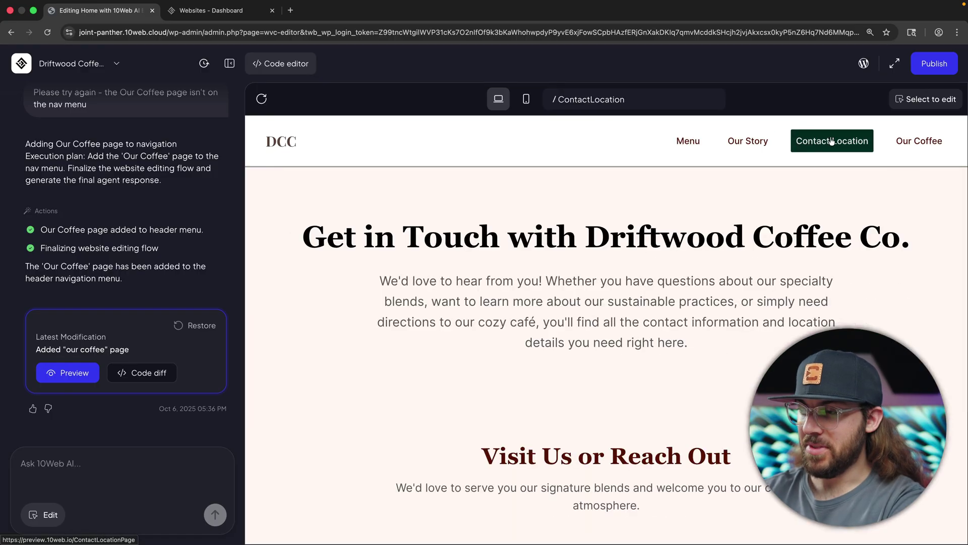
click(749, 143)
click(690, 144)
click(750, 148)
click(688, 143)
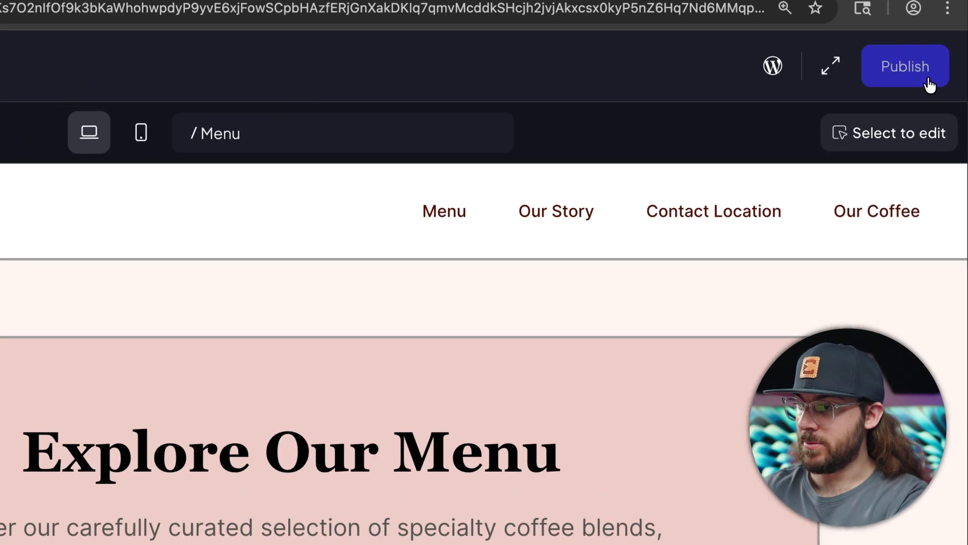
Publish the site, then open the live Driftwood Coffee Co. site and scroll through it.
click(945, 71)
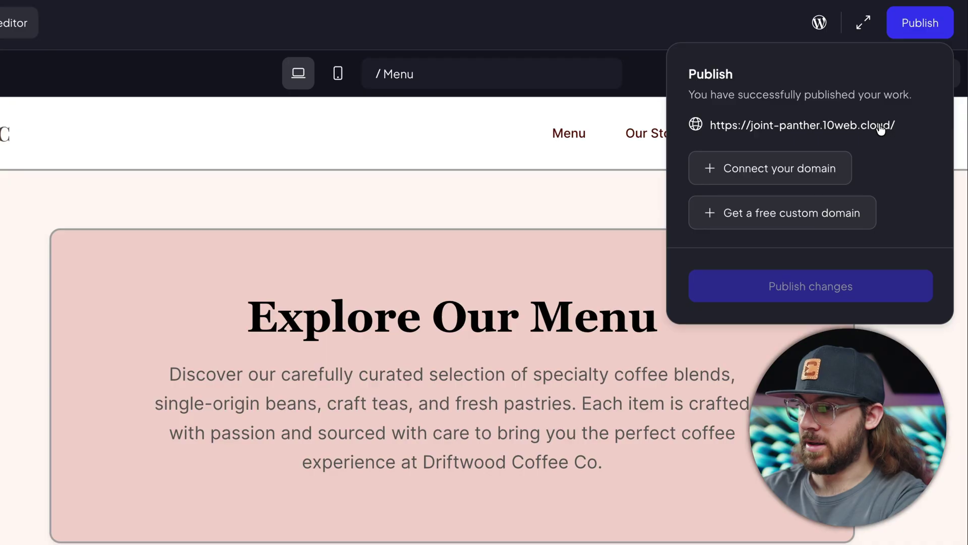
click(880, 130)
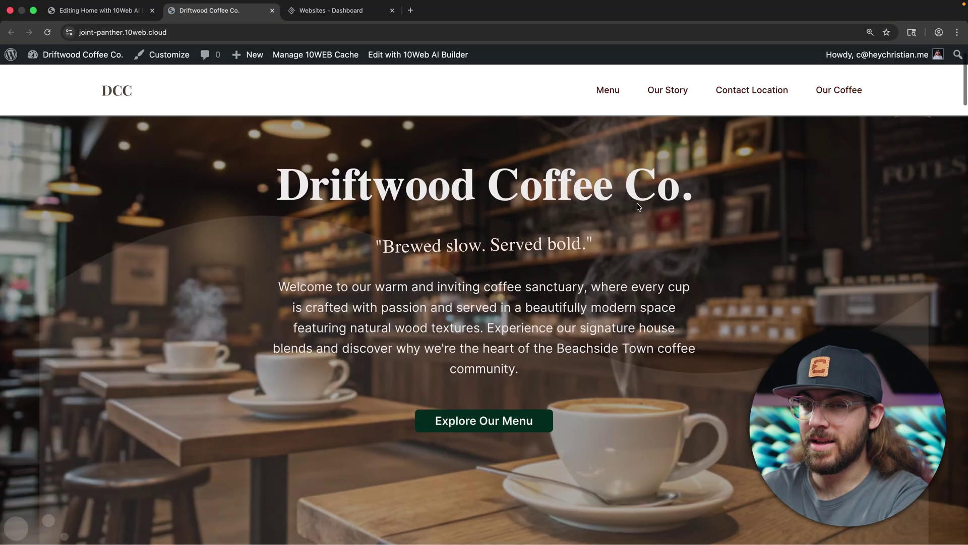
scroll(638, 206, down, 20)
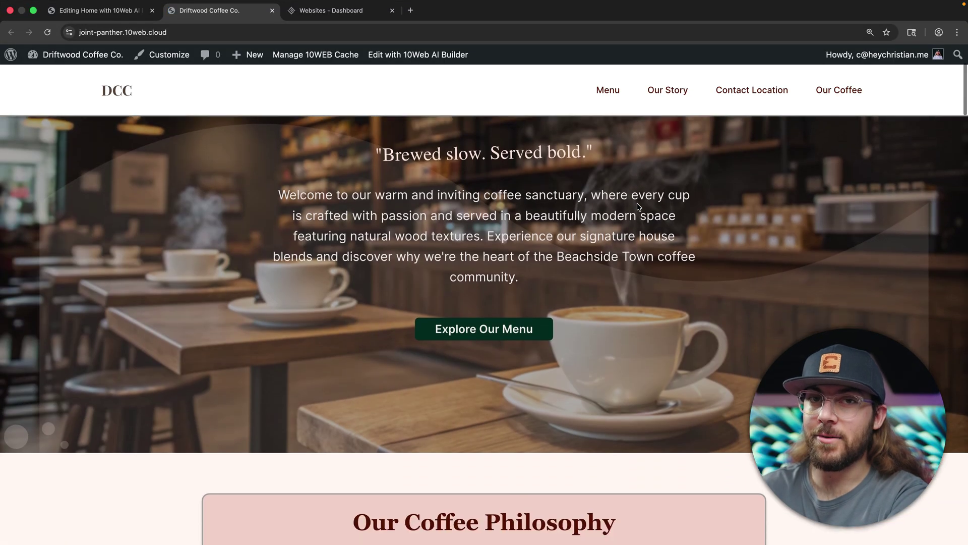
scroll(637, 207, down, 15)
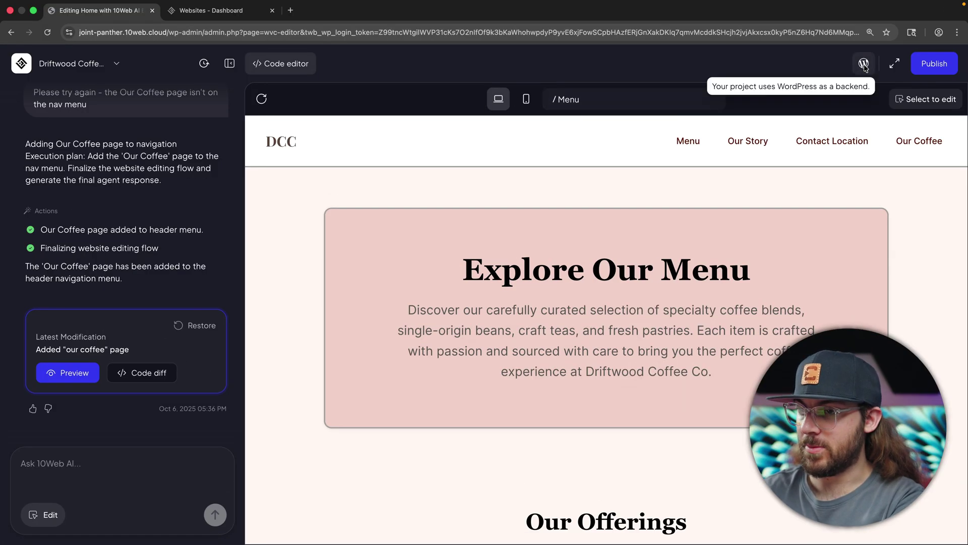
Open the project's WordPress backend from the editor toolbar.
click(863, 64)
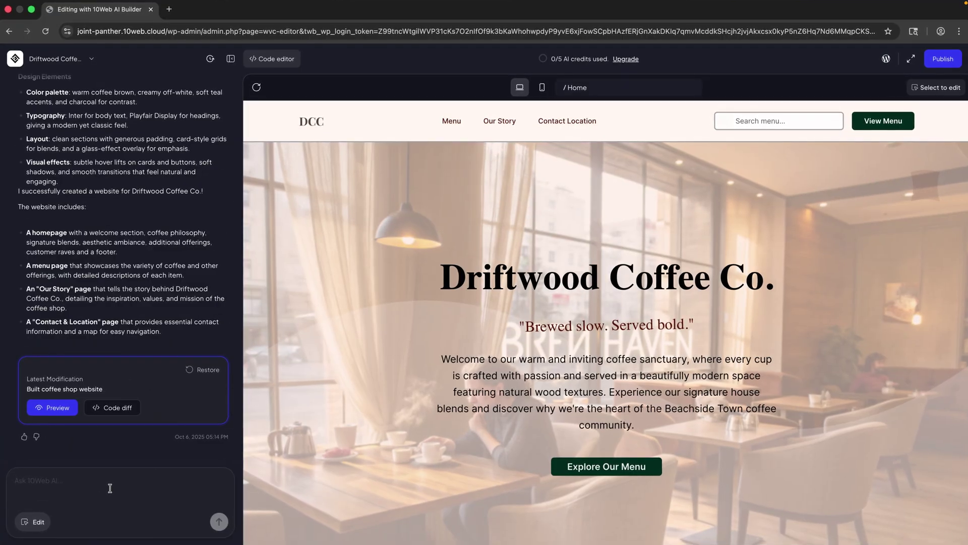
Begin typing a request for a brighter hero section background image.
text(Can you choose a )
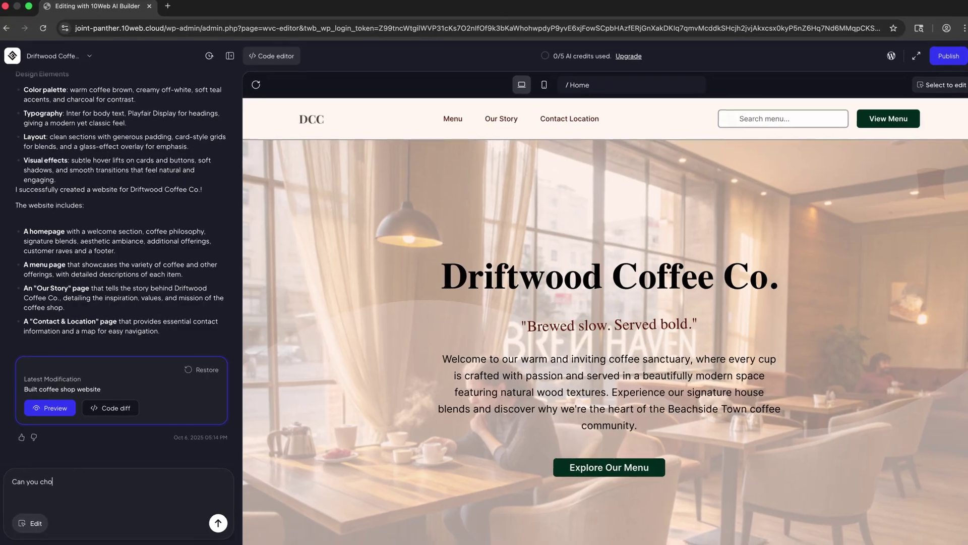
text(brighter bac)
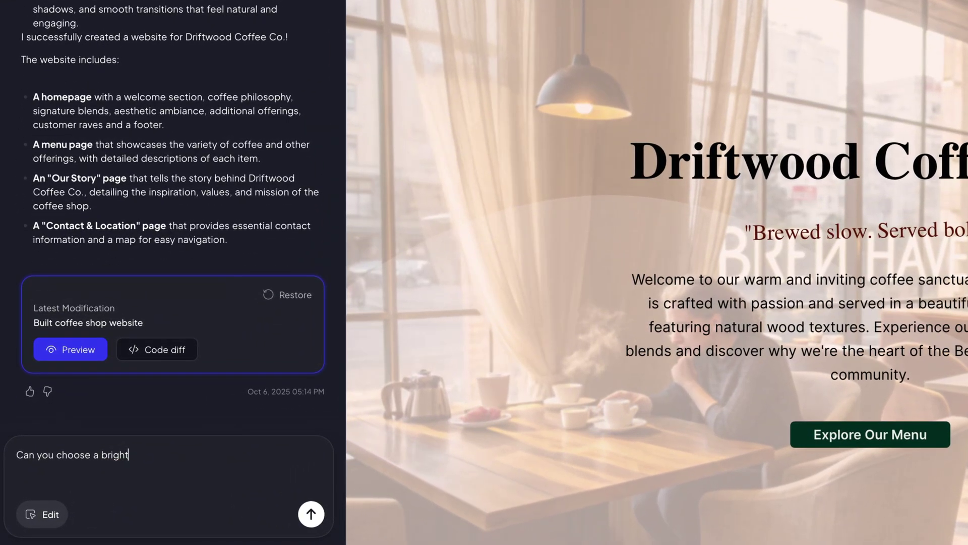
text(kground image for the h)
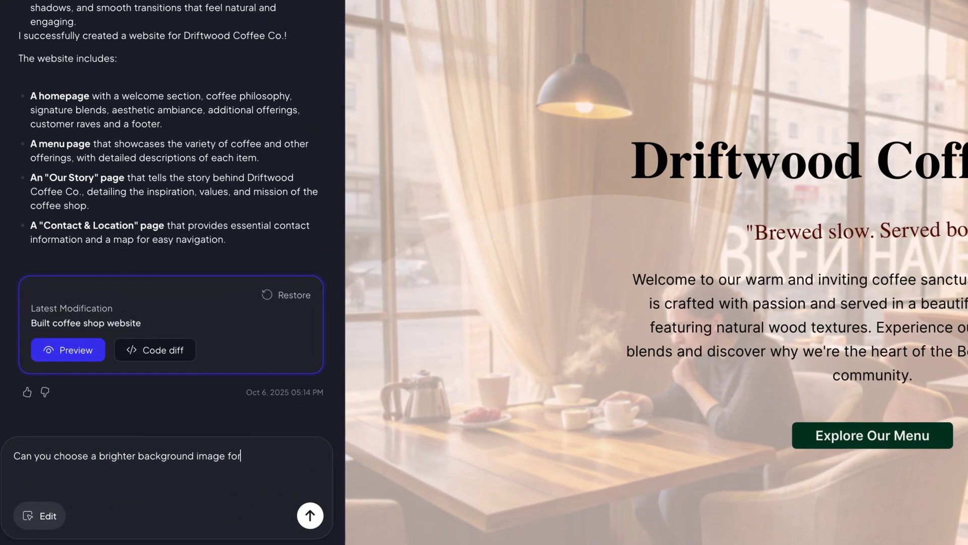
text(ero s)
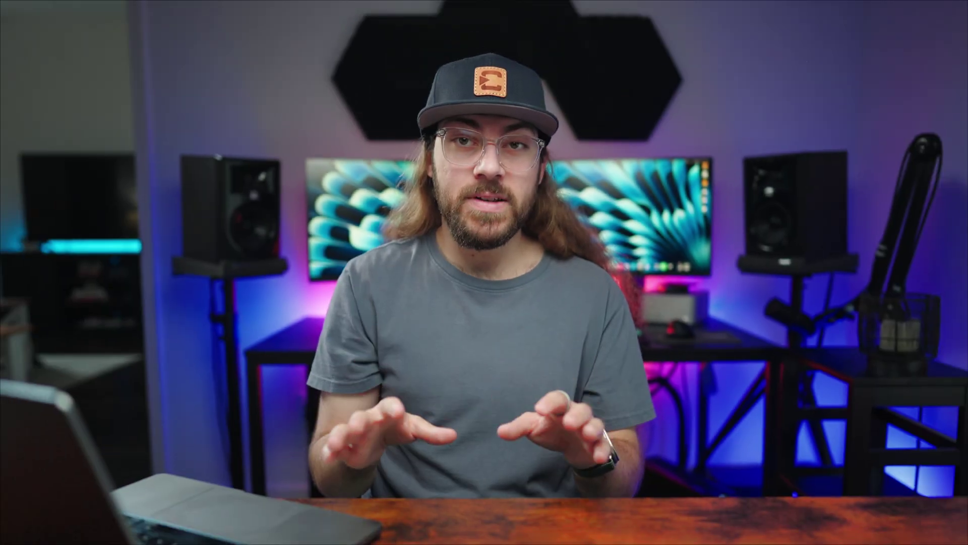